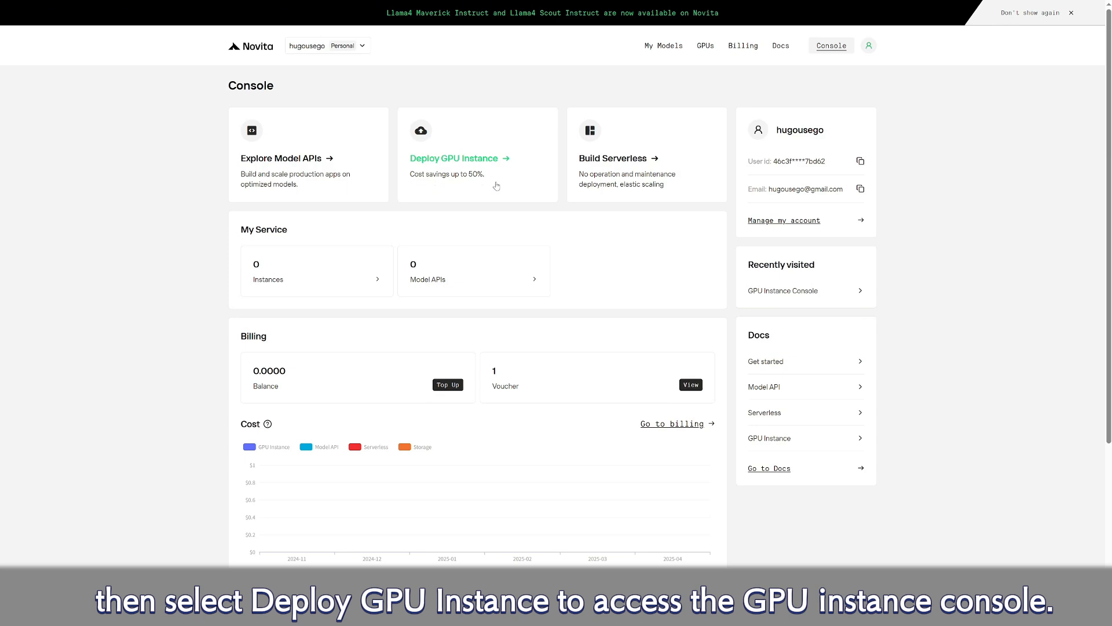
Open the templates page of the GPU instance console and start creating a new template.
click(512, 149)
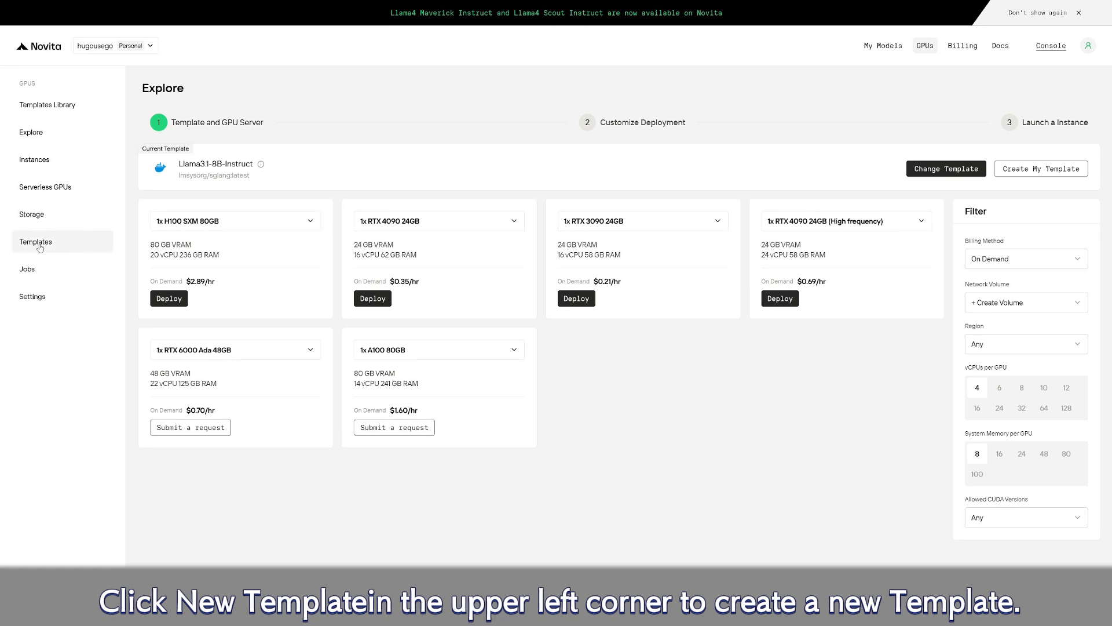
click(73, 246)
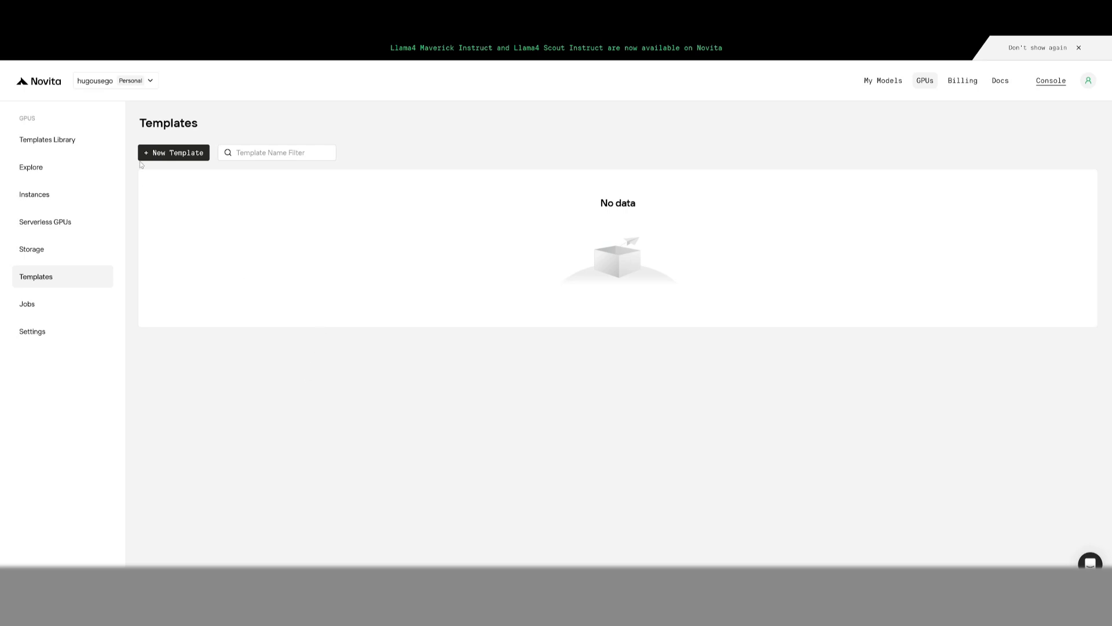
click(174, 155)
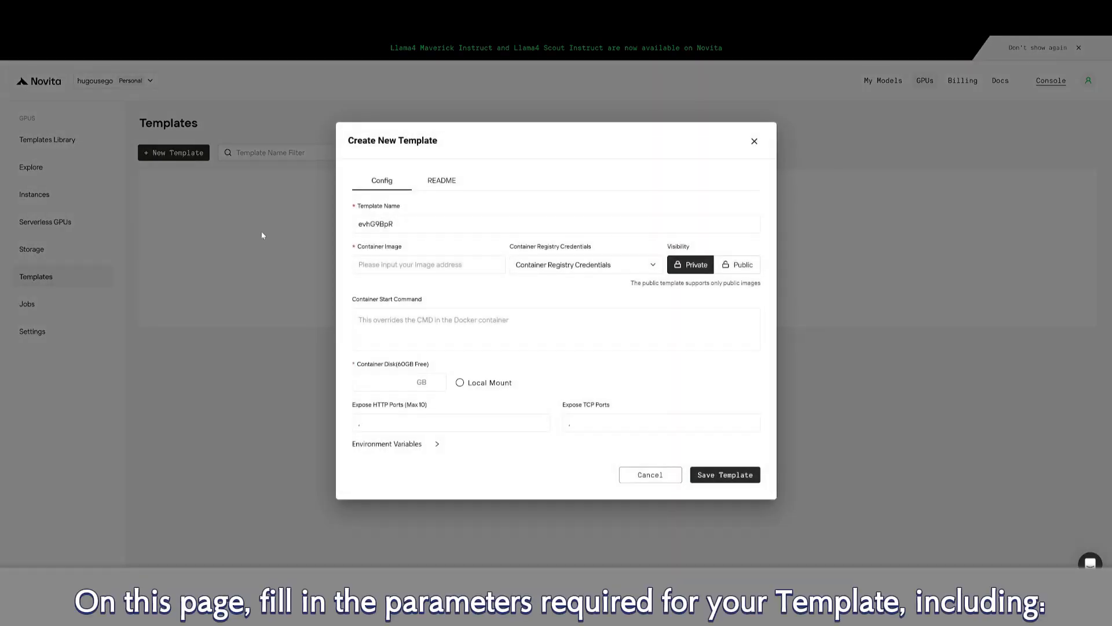
Name the new template "DeepSeek-R1-Distill-Qwen-7B-FP8-dynamic - SGLang".
drag(357, 206, 406, 208)
click(409, 208)
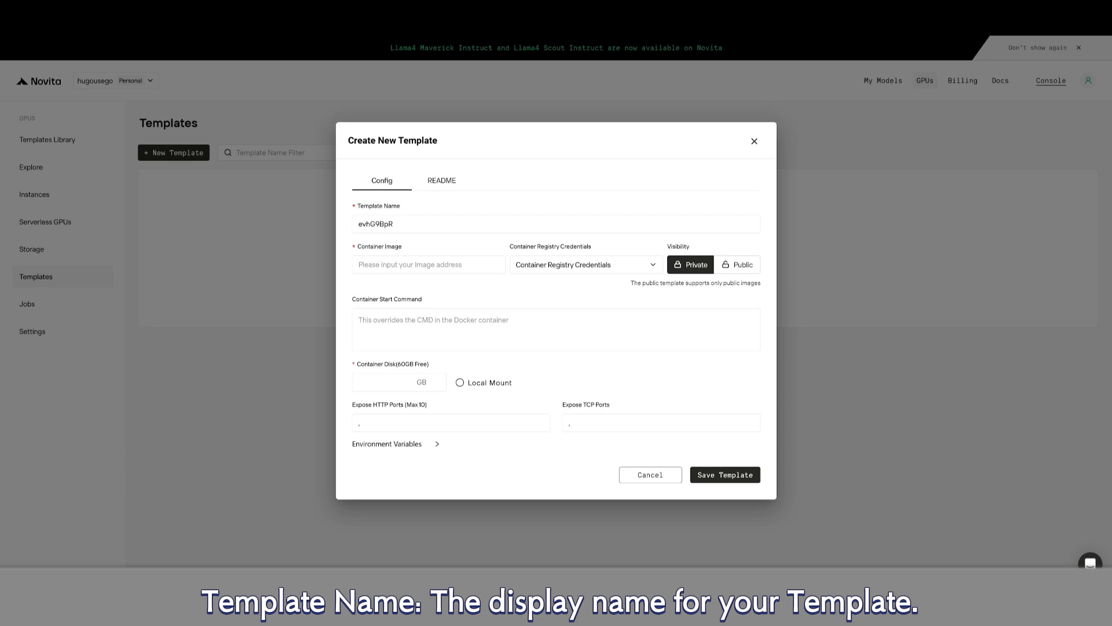
click(475, 226)
key(ctrl+a)
text(DeepSeek-R1-Distill-Qwen-7B-FP8-dynamic - SGLang)
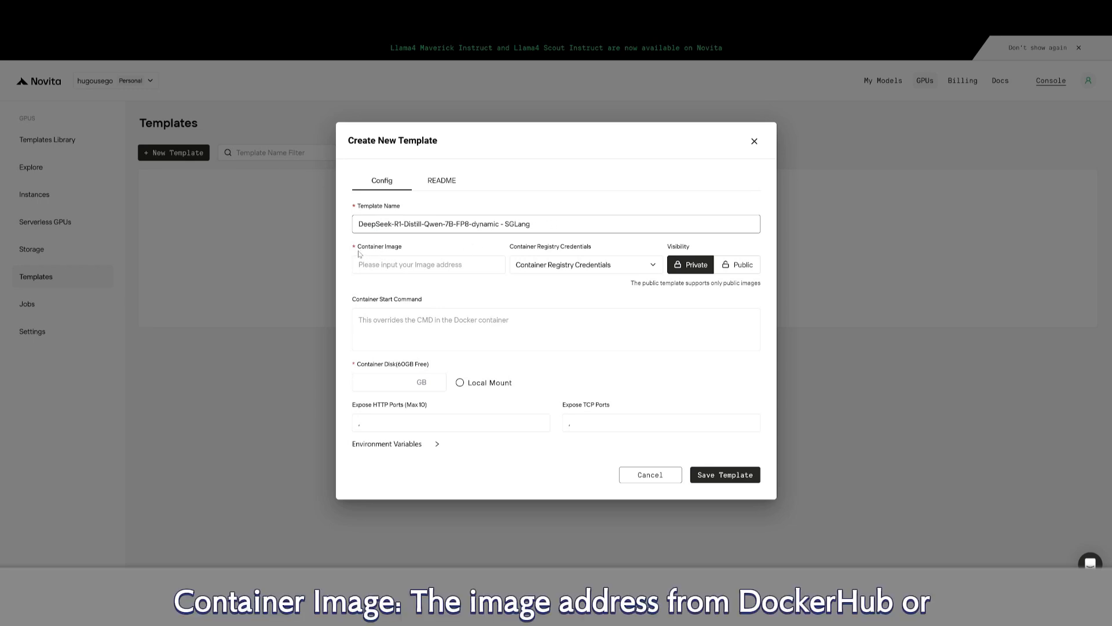
Set the template's container image to lmsysorg/sglang:latest.
drag(357, 248, 420, 250)
click(408, 267)
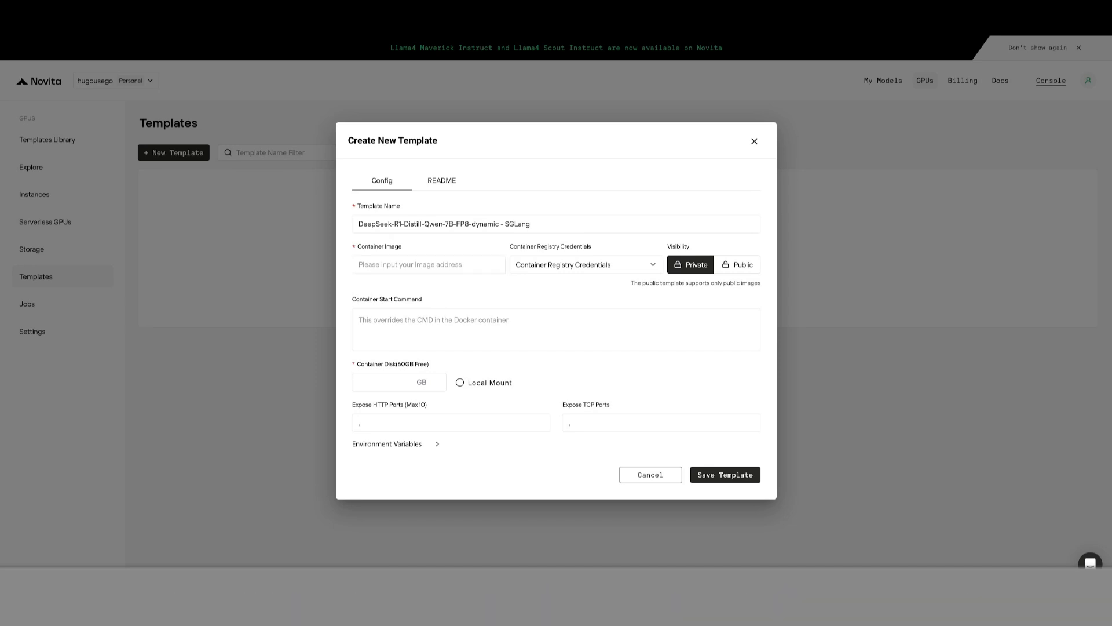
click(439, 266)
text(lmsysorg/sglang:latest)
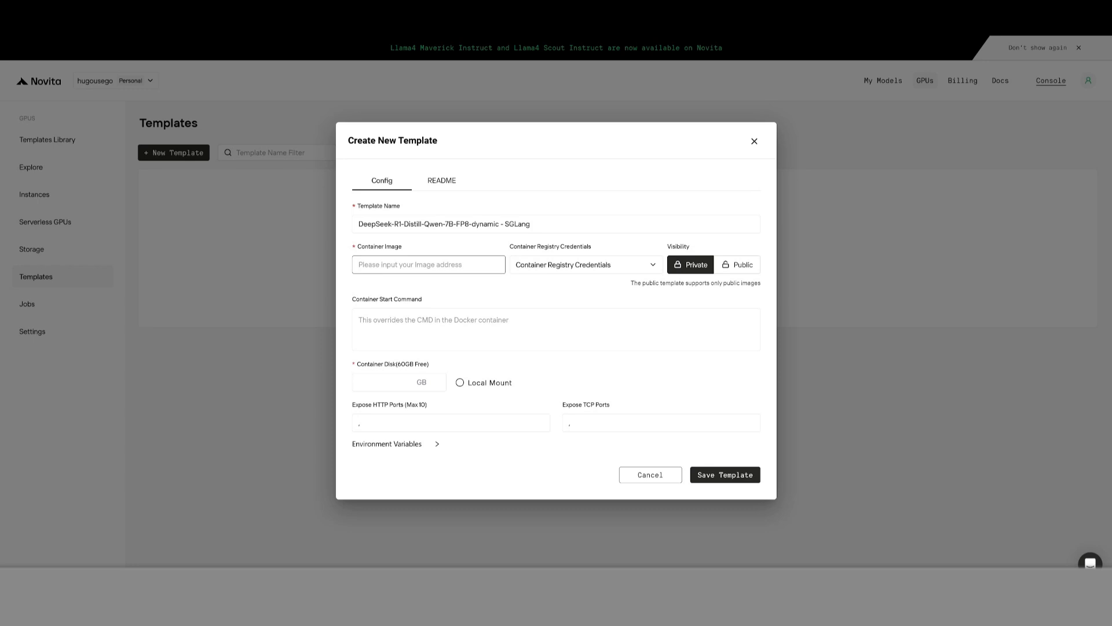
text(lmsysorg/sglang:latest)
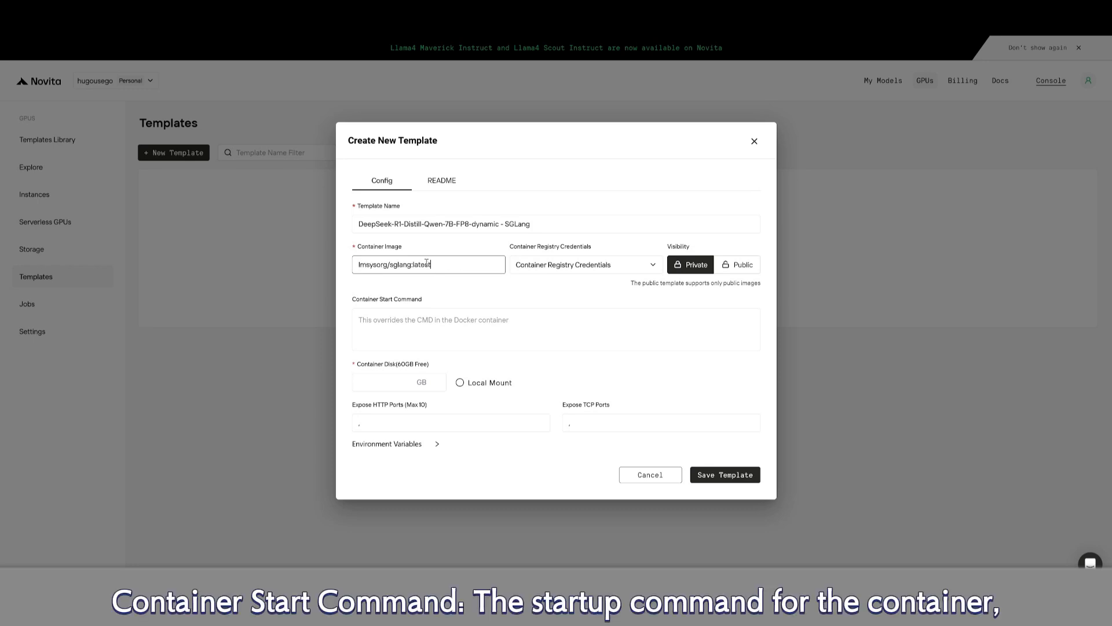
Set the container start command to "python3 -m sglang.launch_server --model-path neuralmagic/DeepSeek-R1-Distill-Qwen-7B-FP8-dynamic --context-length 8192 --host 0.0.0.0 --port 8000 --tp 1".
click(396, 328)
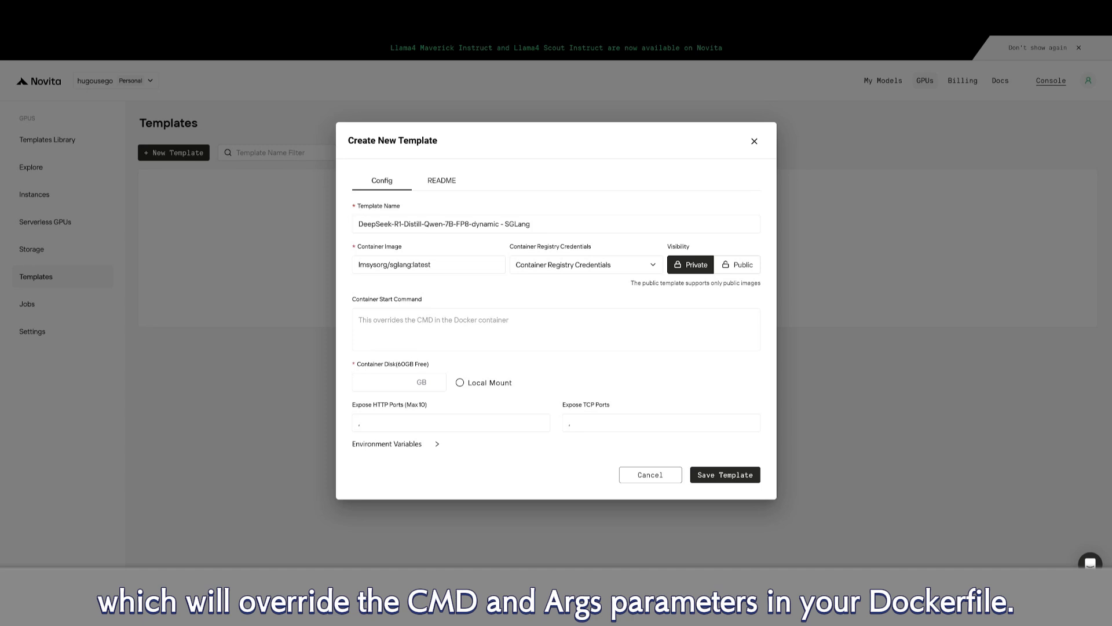
click(430, 320)
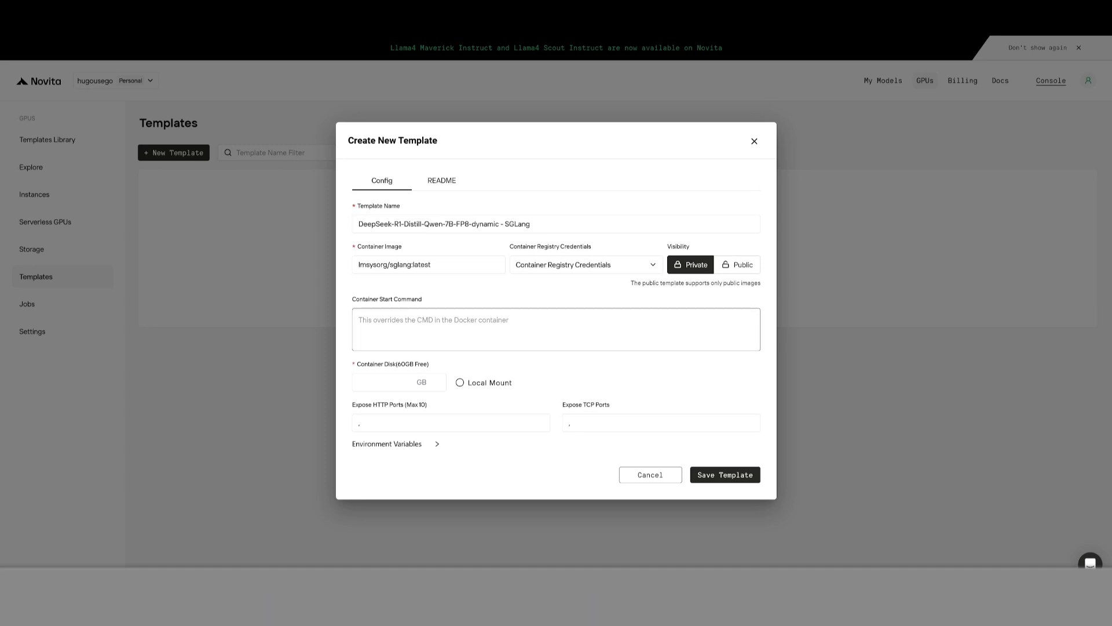
text(python3 -m sglang.launch_server --model-path neuralmagic/DeepSeek-R1-Distill-Qwen-7B-FP8-dynamic --context-length 8192 --host 0.0.0.0 --port 8000 --tp 1)
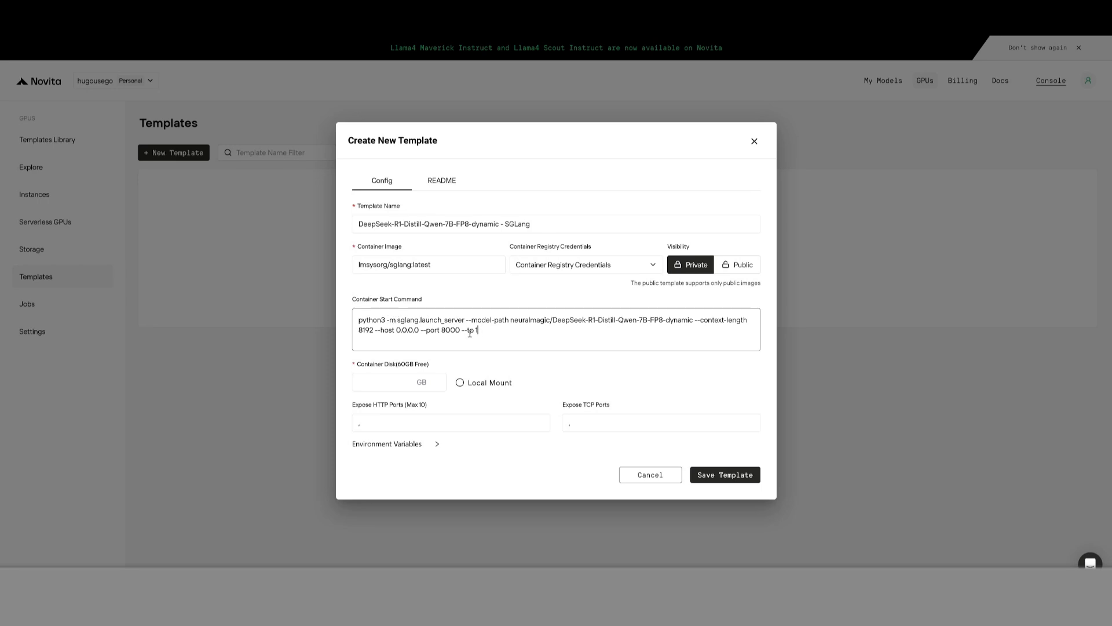
drag(462, 330, 481, 332)
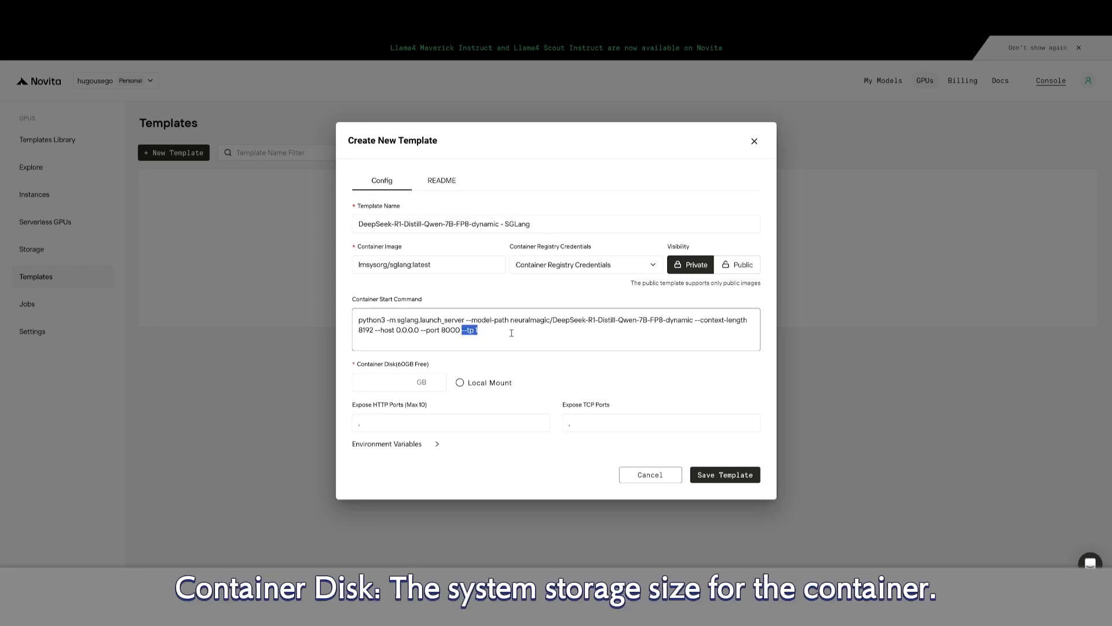
click(511, 333)
Set the template's container disk to 60 GB and expose HTTP port 8000.
click(387, 385)
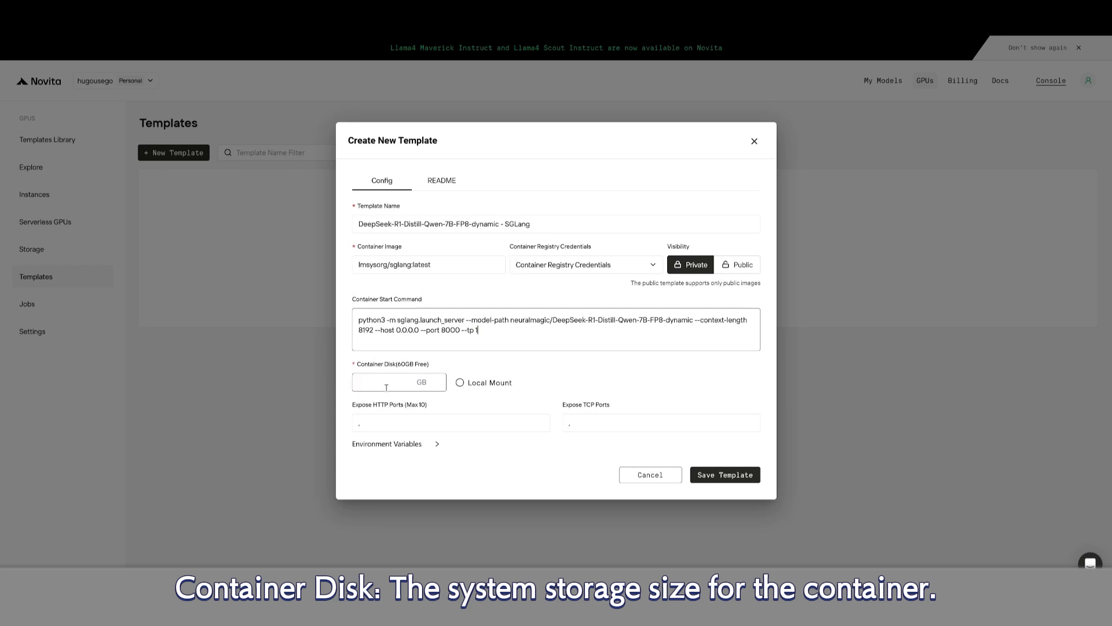
text(60)
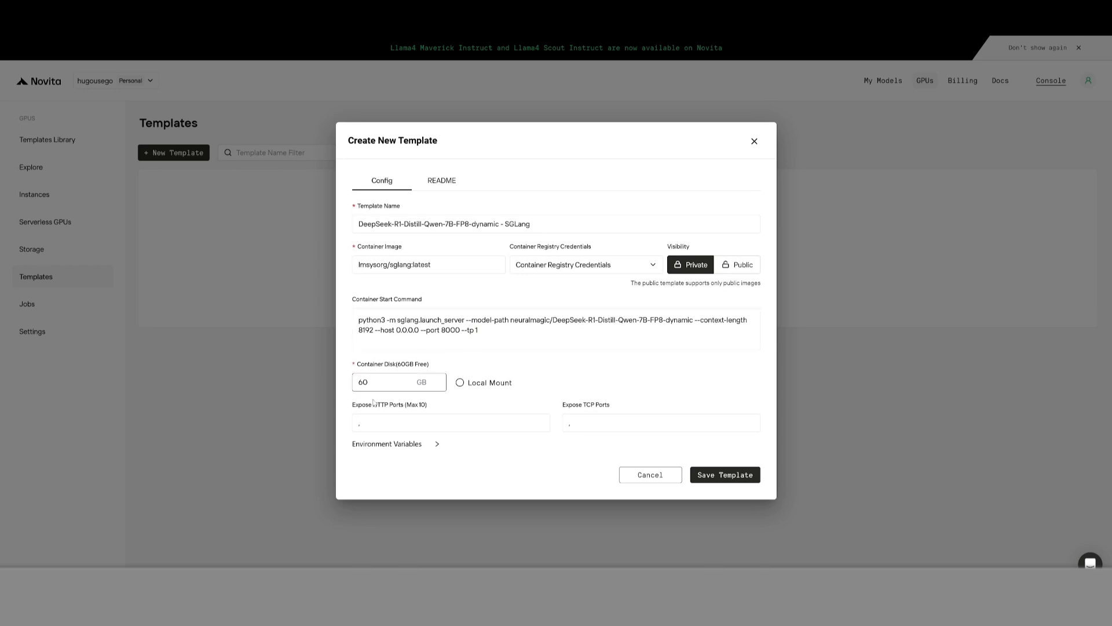
click(355, 423)
text(8000)
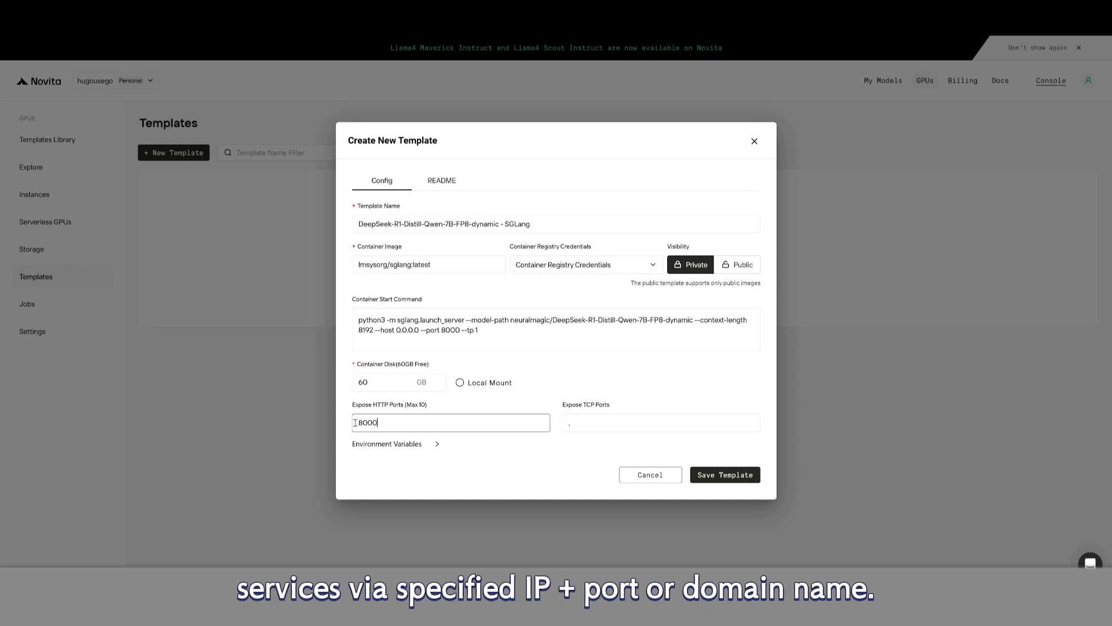
Add the environment variable HF_HUB_ENABLE_HF_TRANSFER with the value 1 to the template.
click(379, 446)
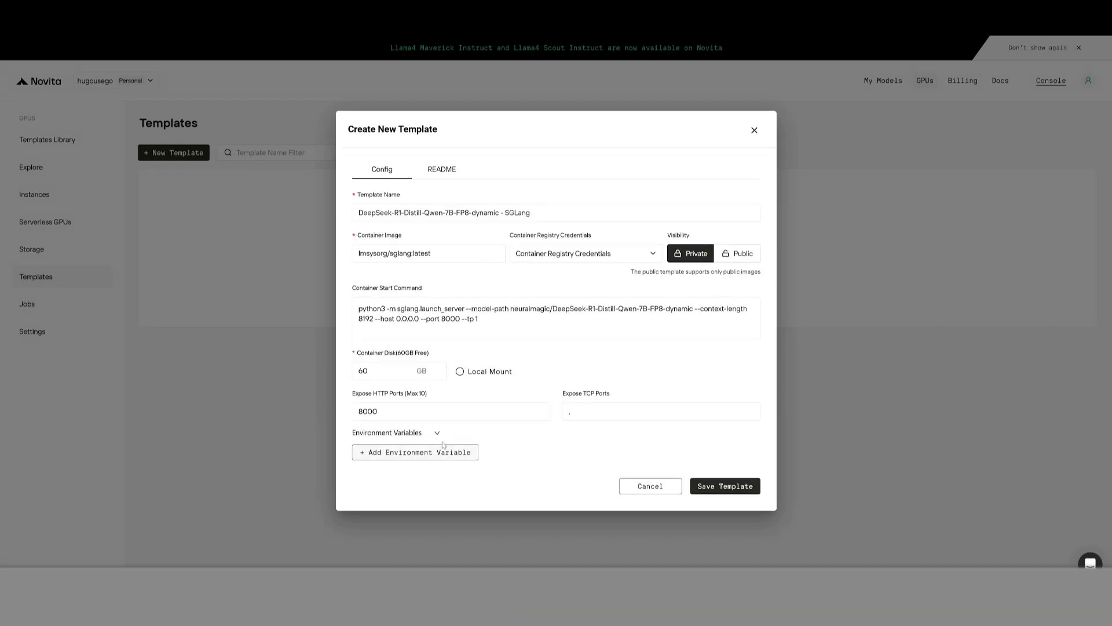
click(399, 457)
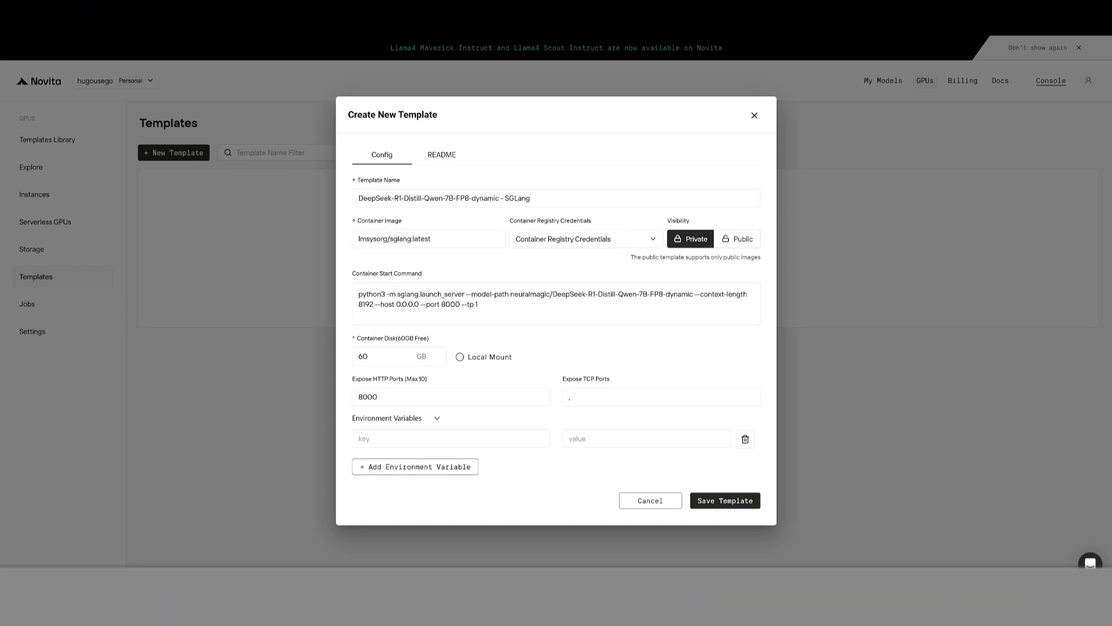
click(465, 436)
text(HF_HUB_ENABLE_HF_TRANSFER)
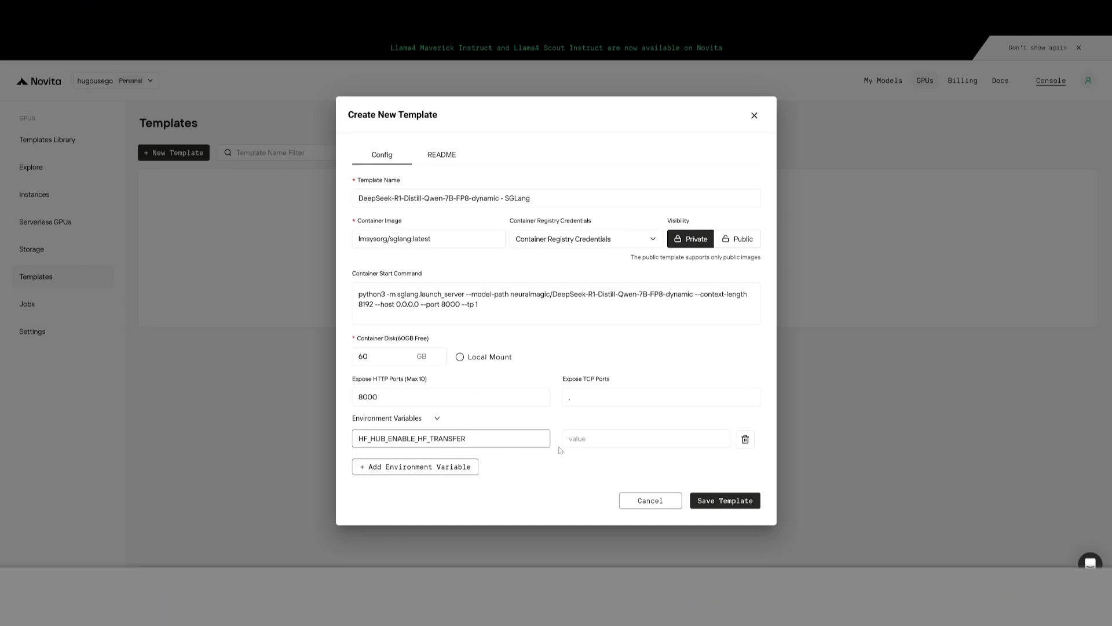
click(600, 445)
text(1)
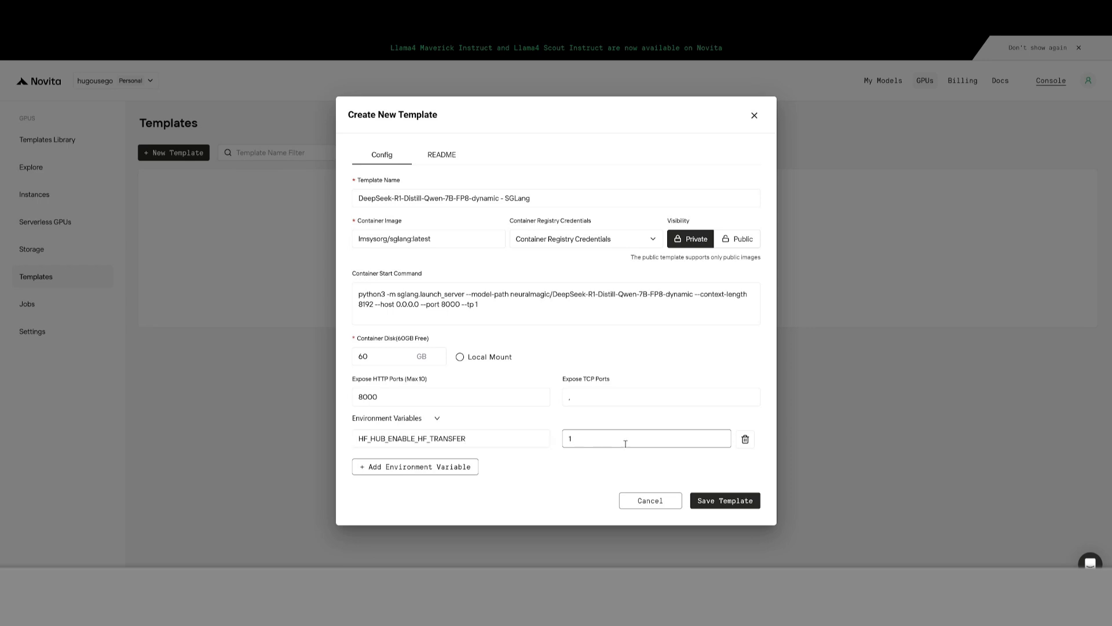
Paste the prepared Markdown description with the curl completions example into the template's README and review its preview.
click(444, 163)
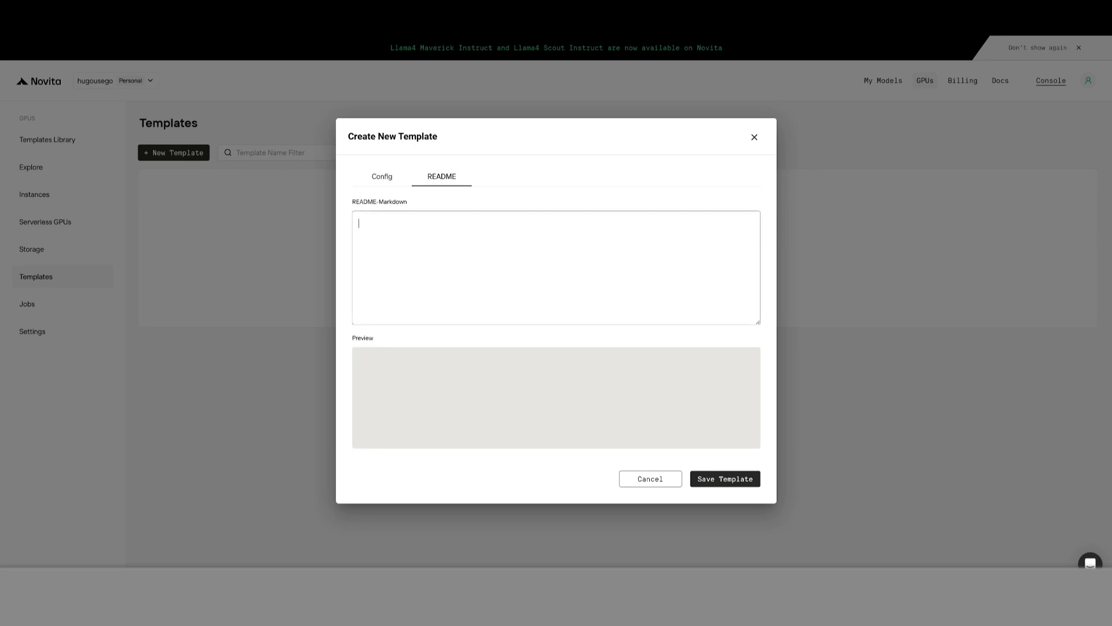
key(ctrl+v)
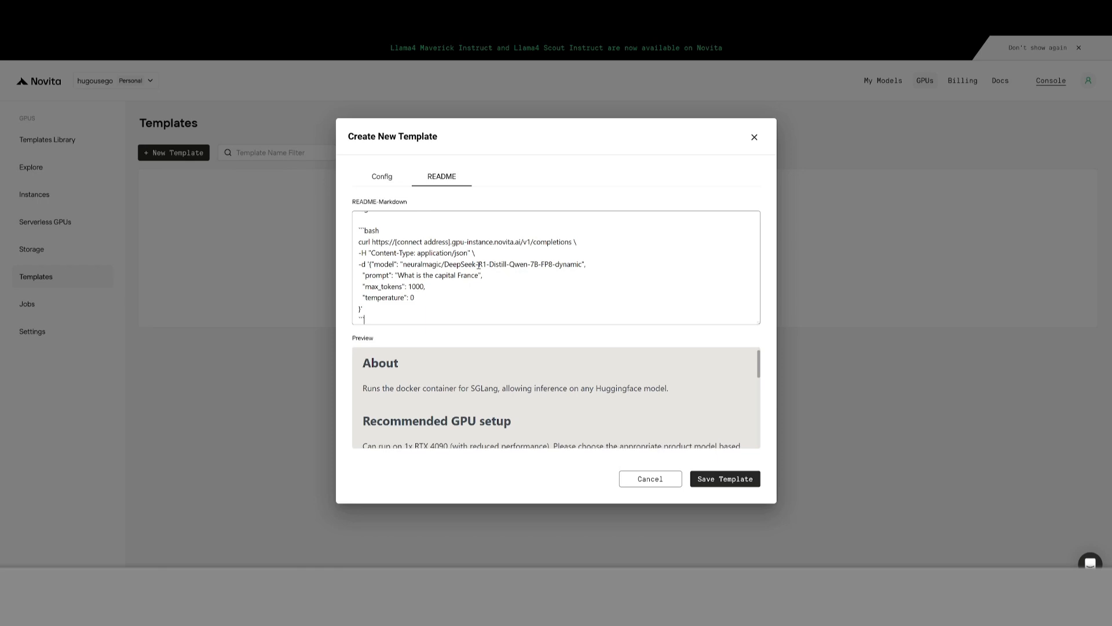
scroll(479, 266, up, 5)
scroll(480, 278, down, 8)
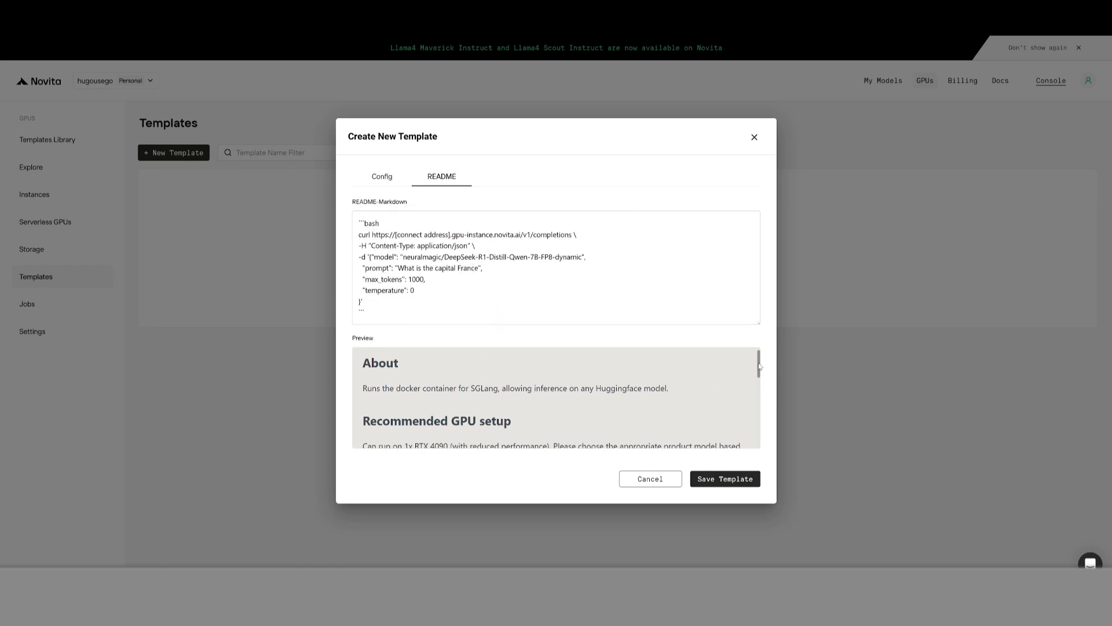
drag(760, 366, 633, 285)
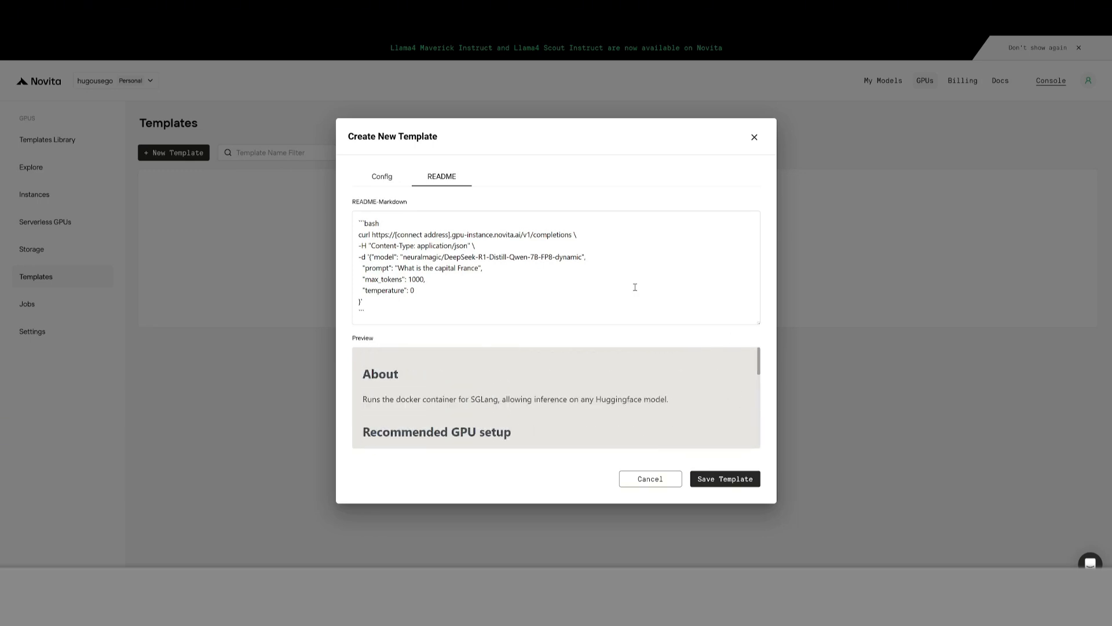
Return to the template's configuration, set its visibility to Public and save the template.
click(379, 185)
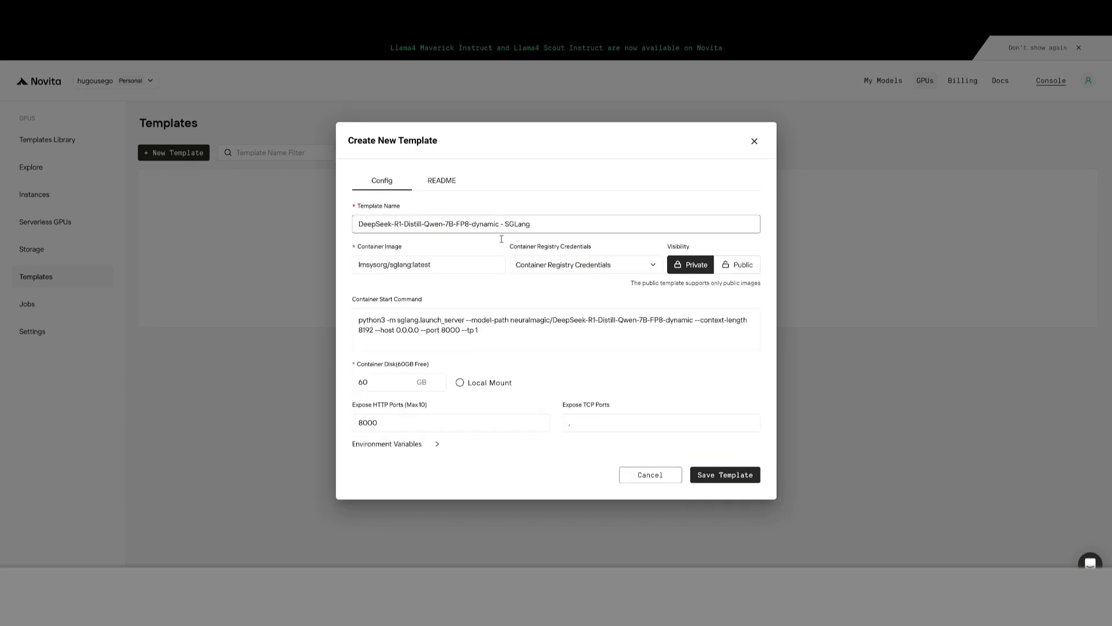
click(735, 272)
click(720, 475)
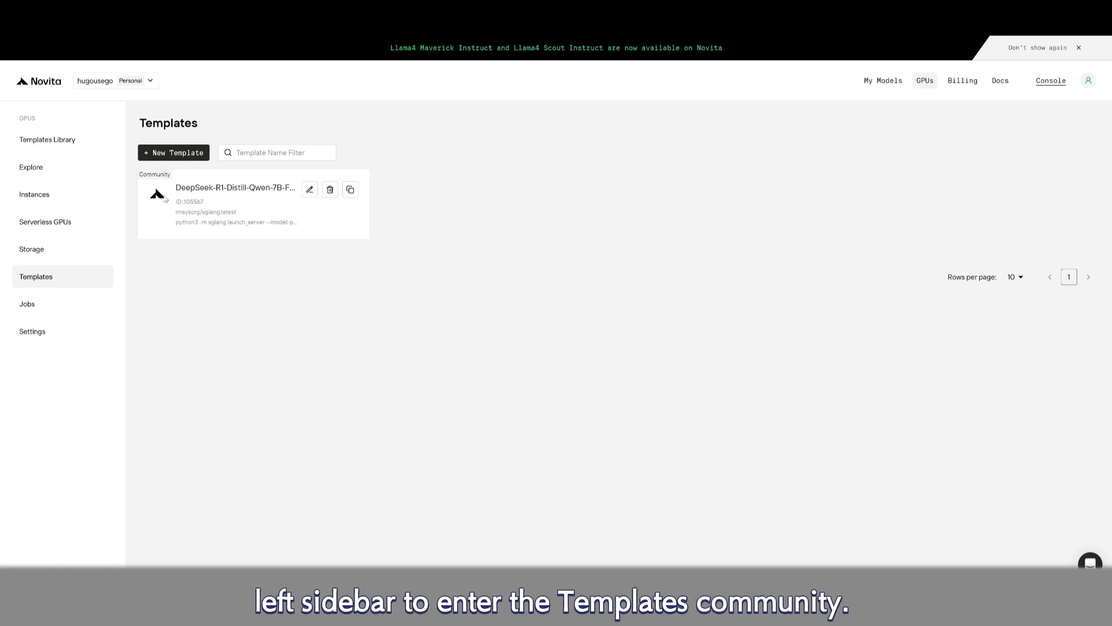
Open your own DeepSeek-R1-Distill-Qwen-7B-FP8-dynamic - SGLang template from the library's Community section and start deploying it.
click(47, 139)
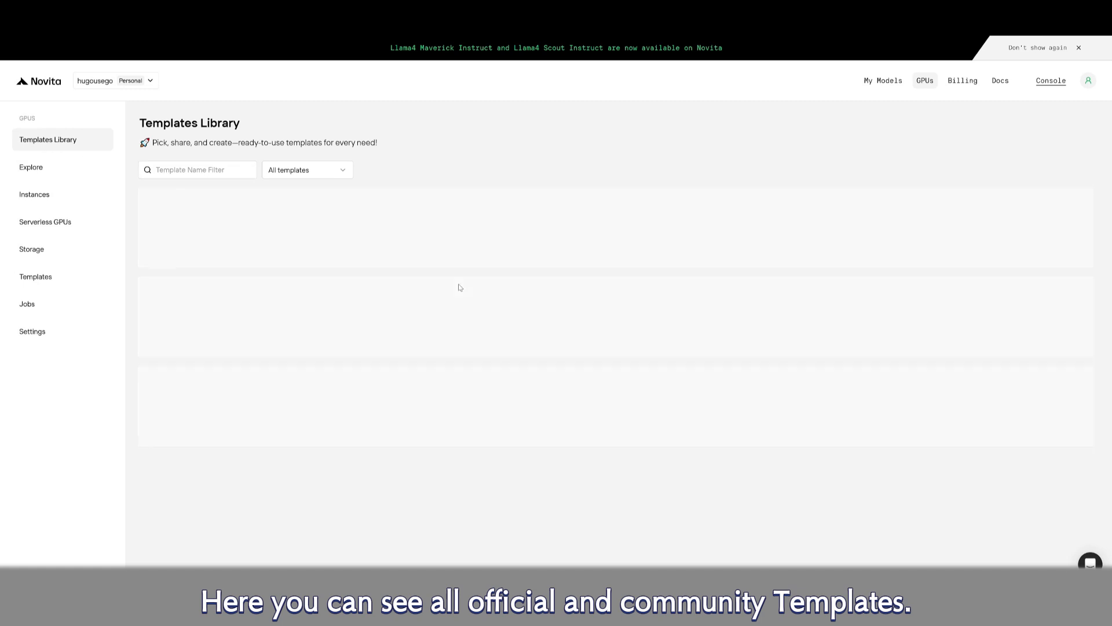
scroll(696, 449, down, 5)
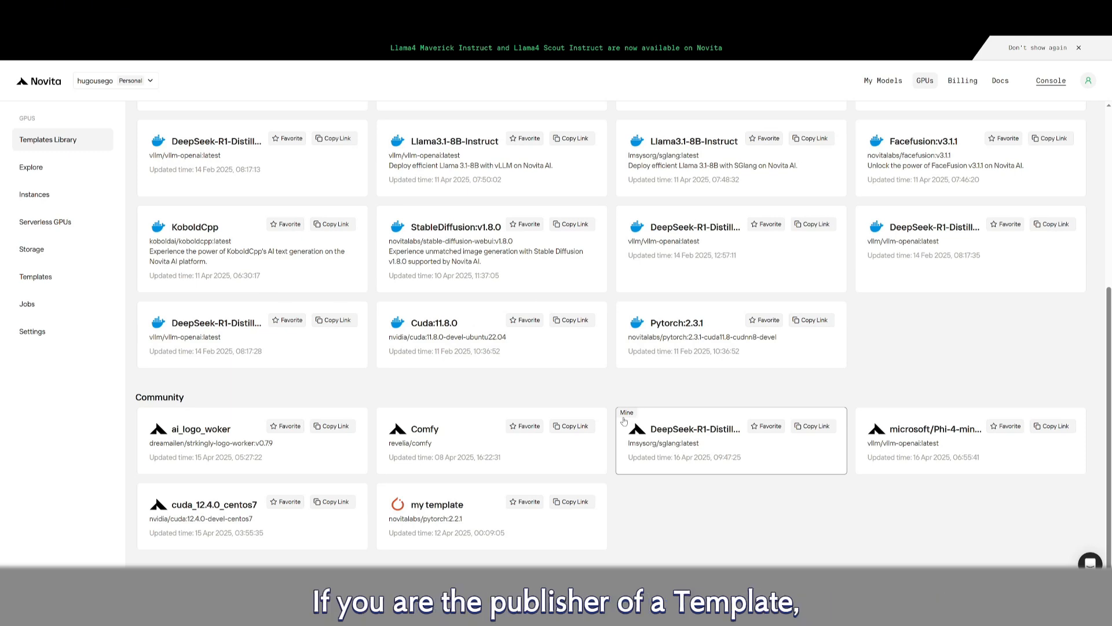
click(715, 450)
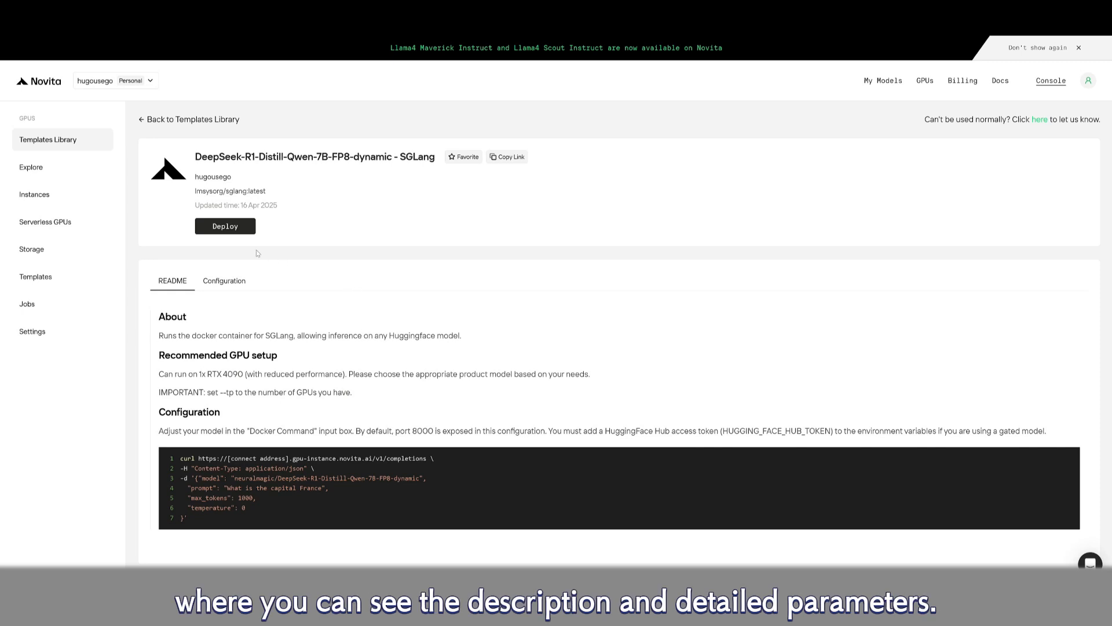
click(215, 231)
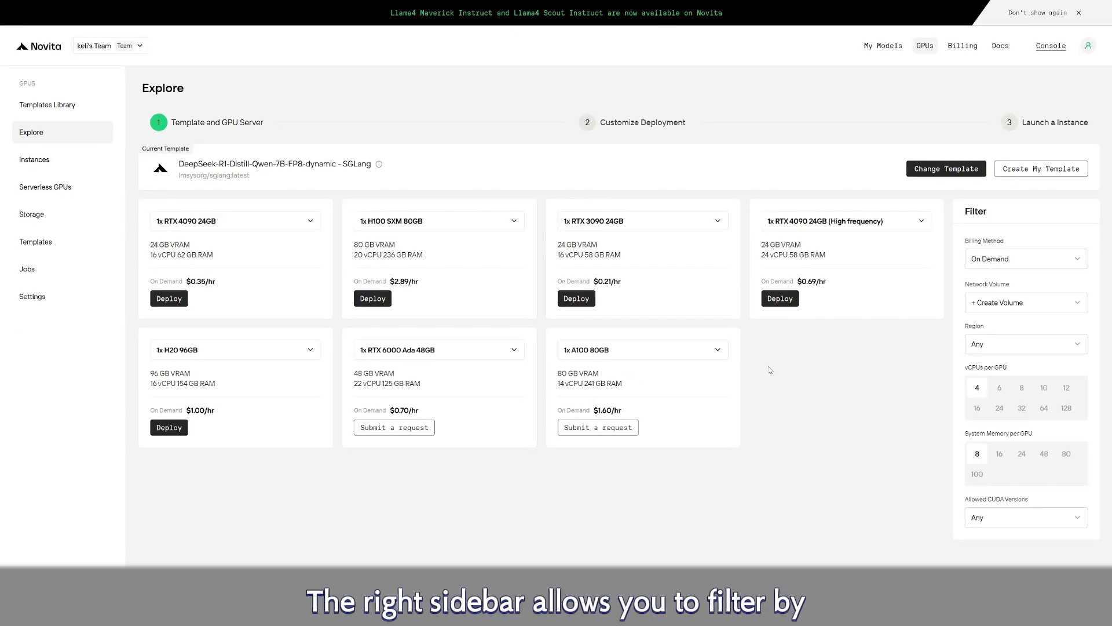
Filter the GPU servers by allowed CUDA version 12.7 and choose the 1x RTX 4090 24GB server for deployment.
click(988, 519)
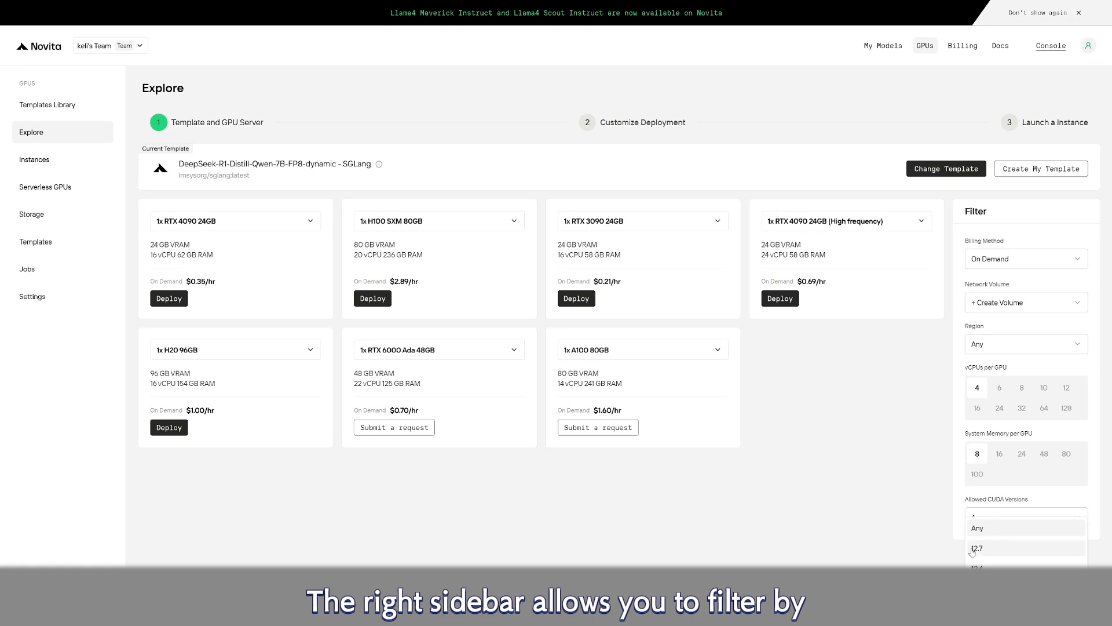
click(990, 553)
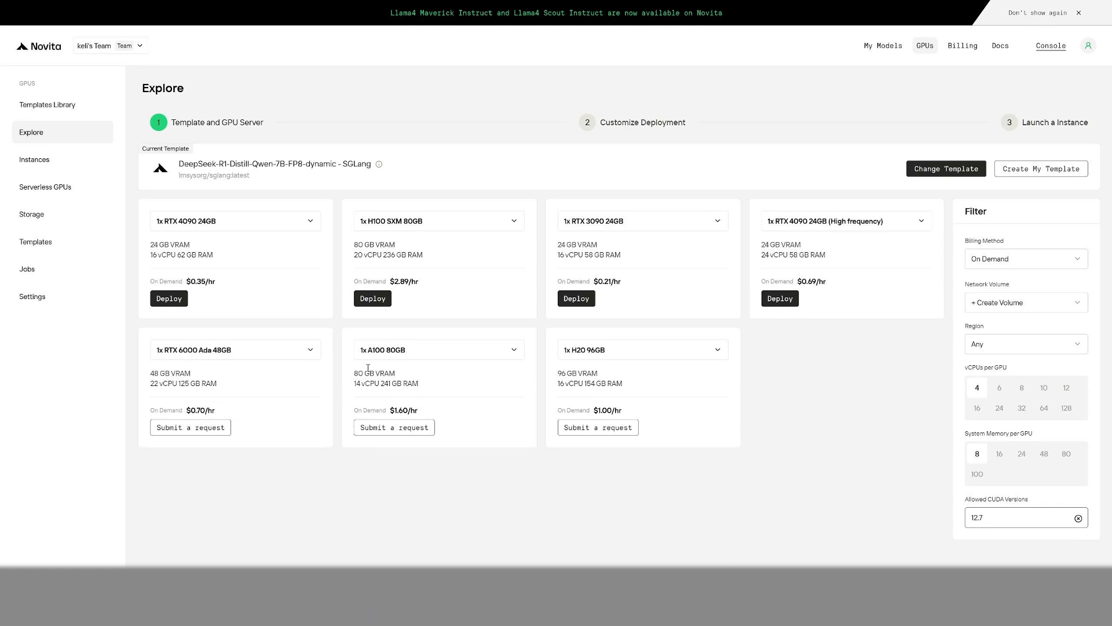
click(168, 299)
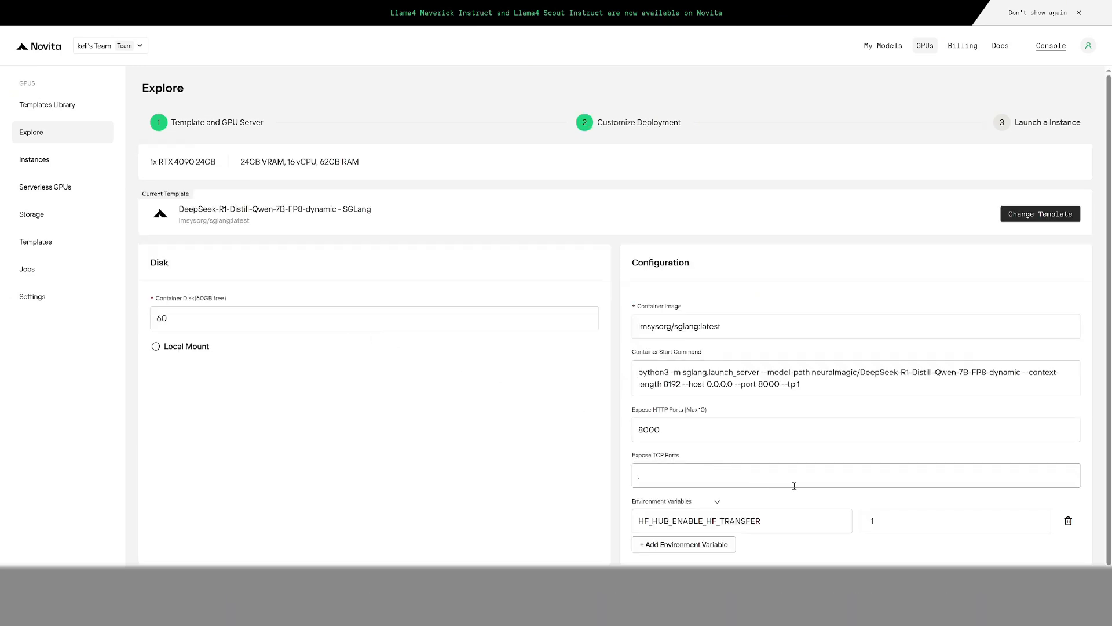
Accept the prefilled disk and container configuration and deploy the instance with On Demand billing.
scroll(753, 484, down, 1)
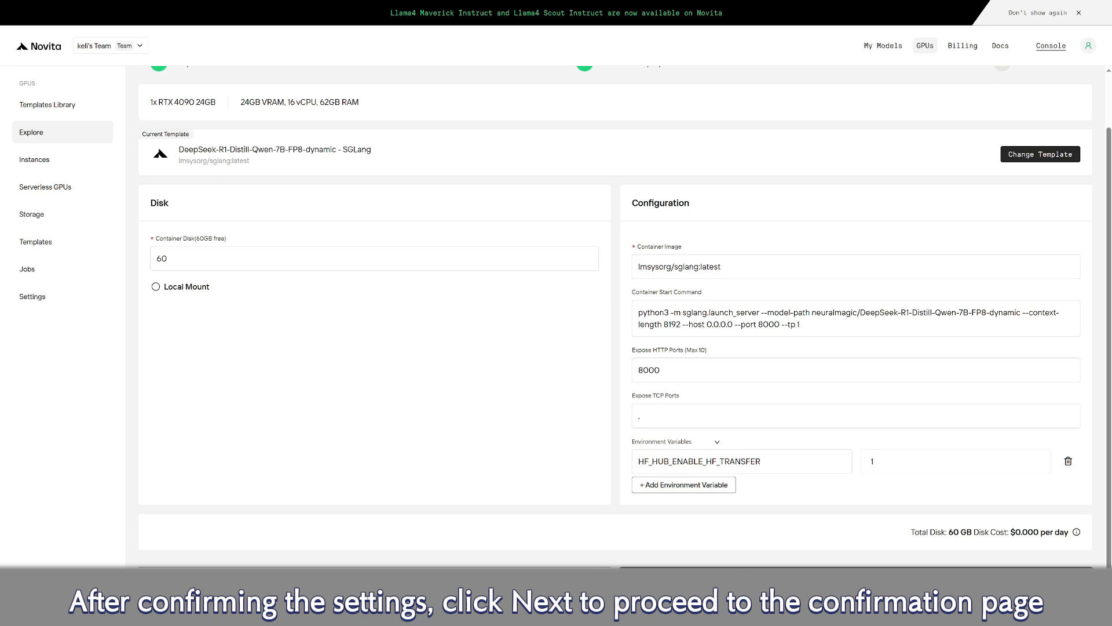
click(753, 578)
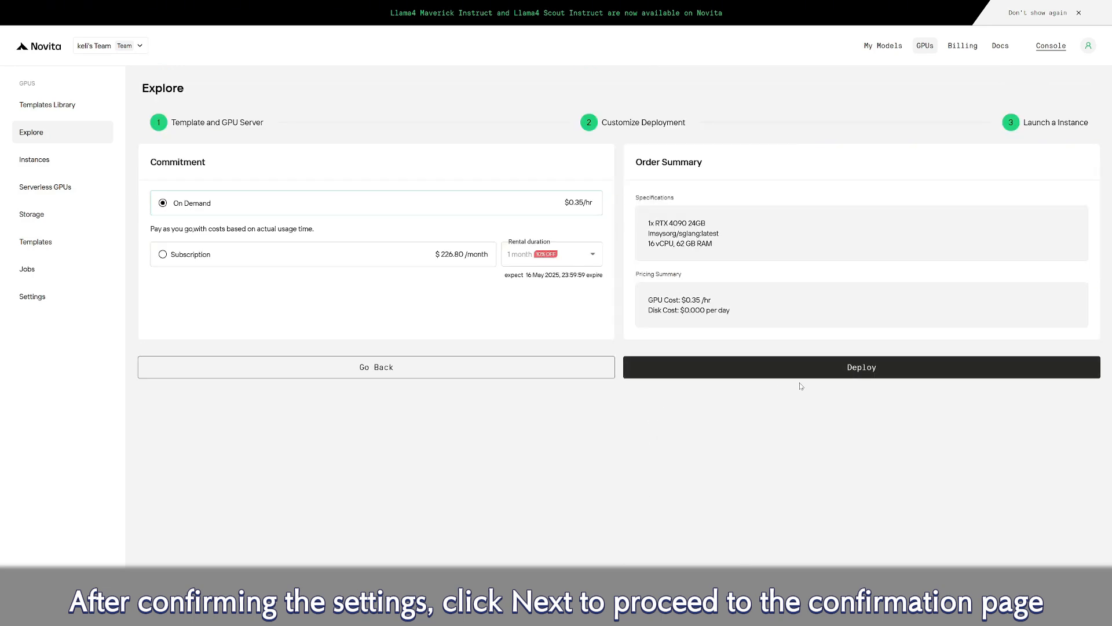
click(859, 371)
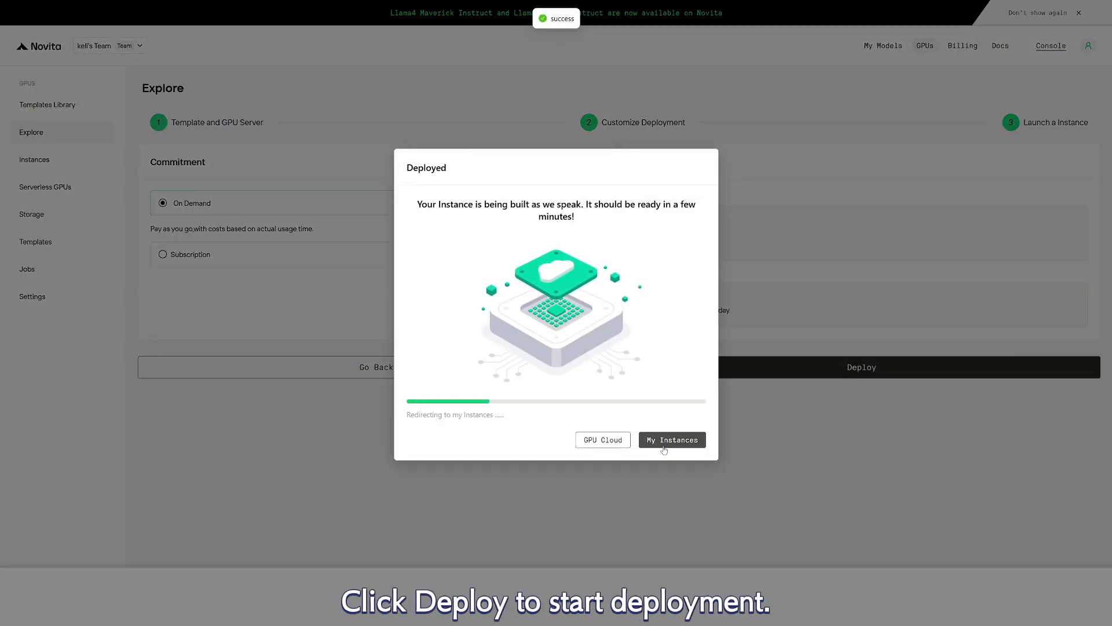
Go to the instances list and check the new instance's Instance Logs for SGLang startup, model loading and server readiness, then close the logs.
click(664, 441)
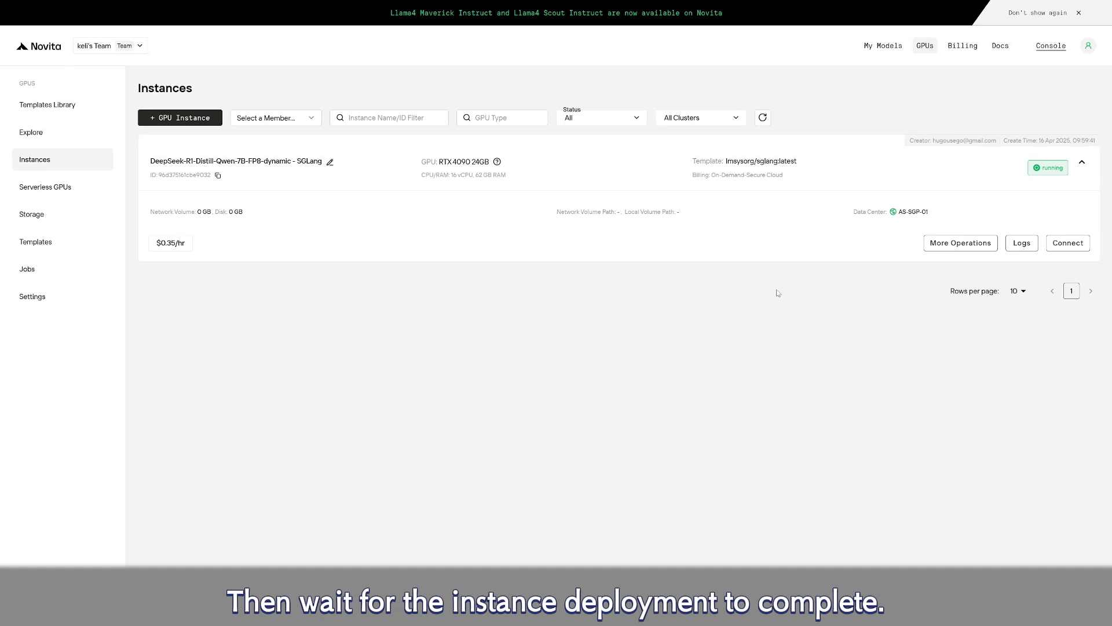
click(1022, 245)
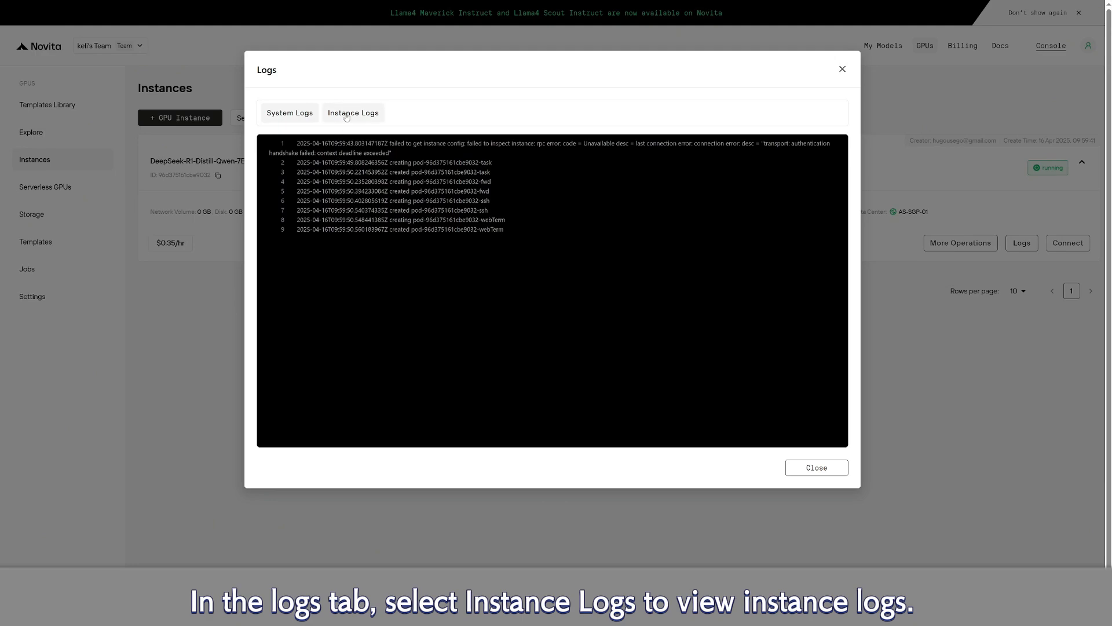
click(346, 114)
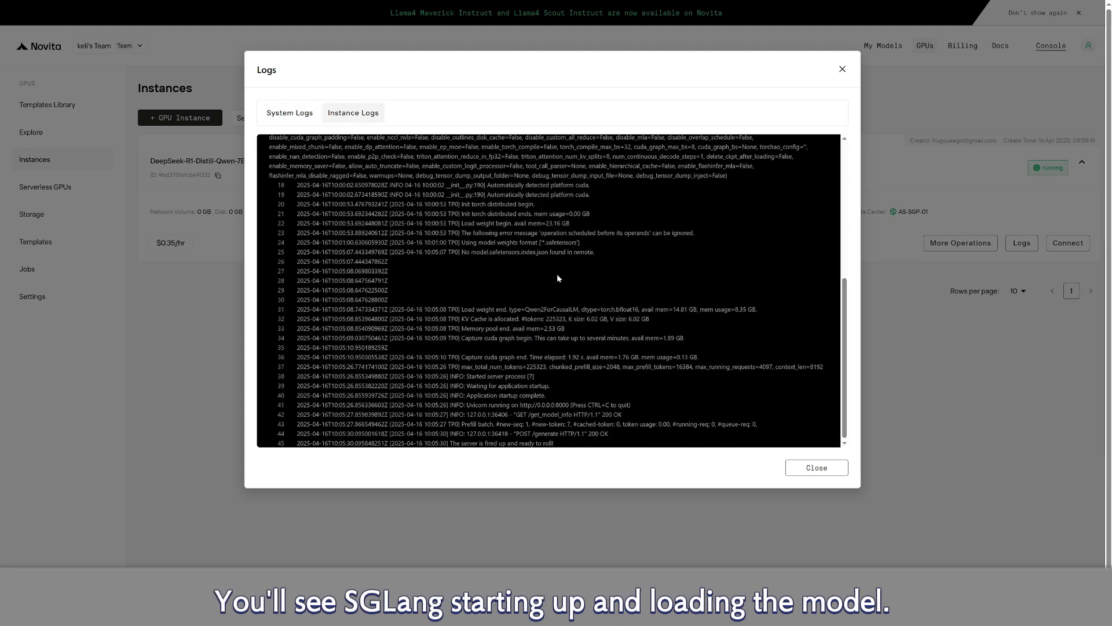
scroll(704, 183, up, 5)
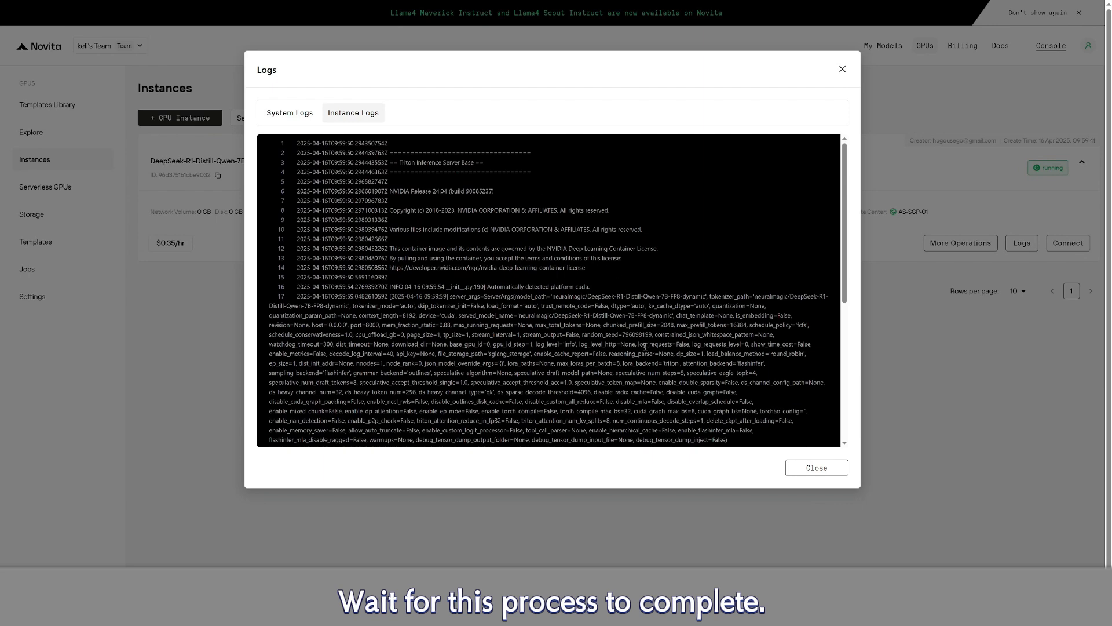
scroll(648, 364, down, 3)
scroll(648, 363, down, 2)
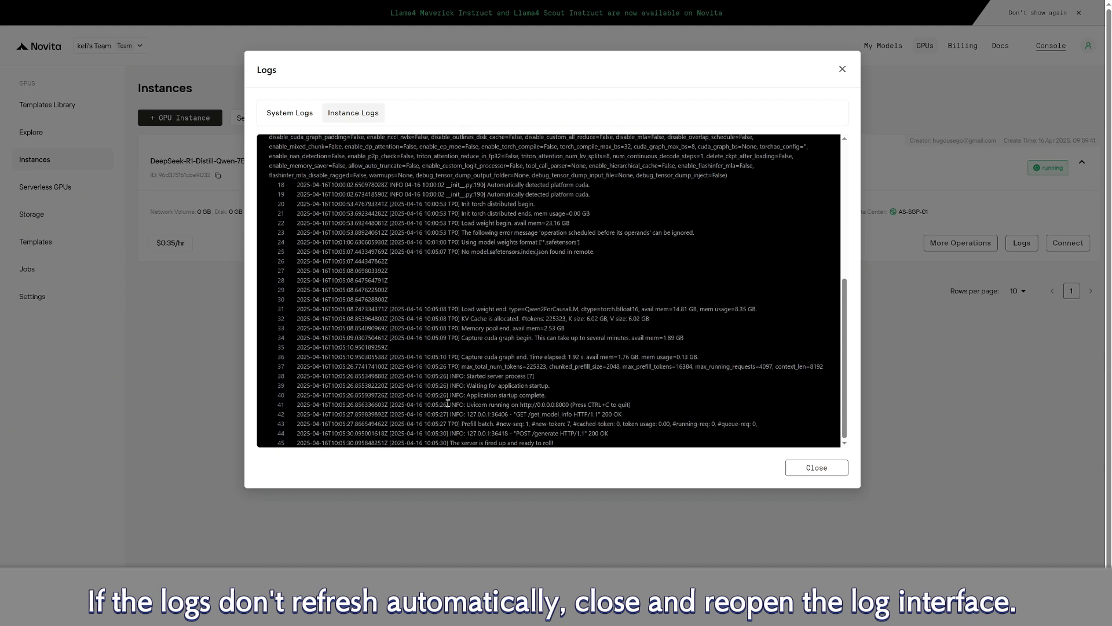
drag(448, 403, 639, 408)
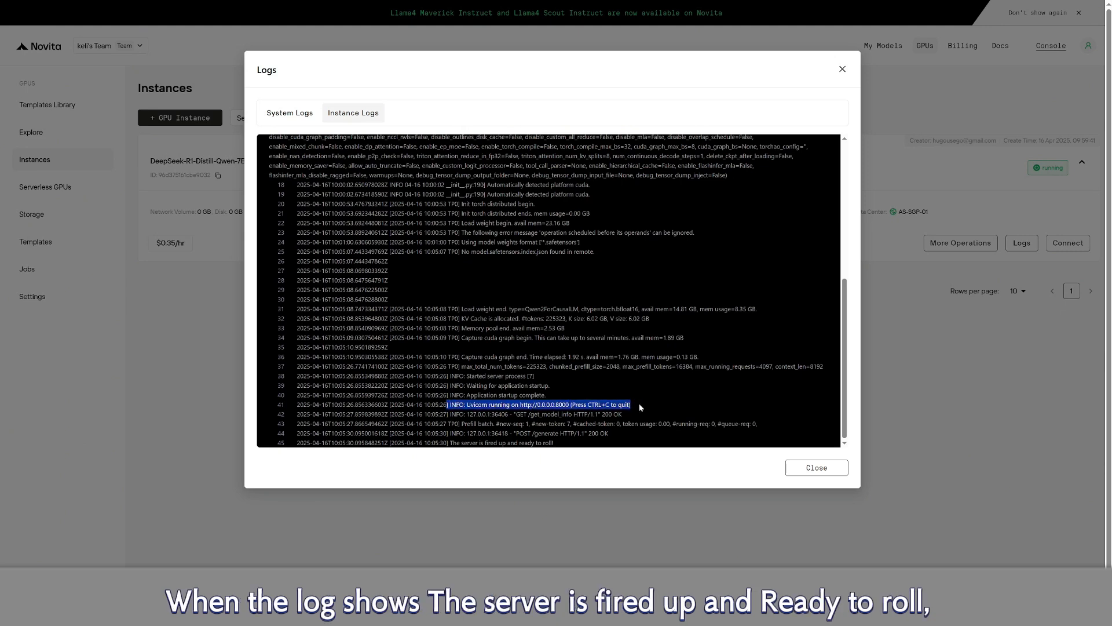
click(557, 445)
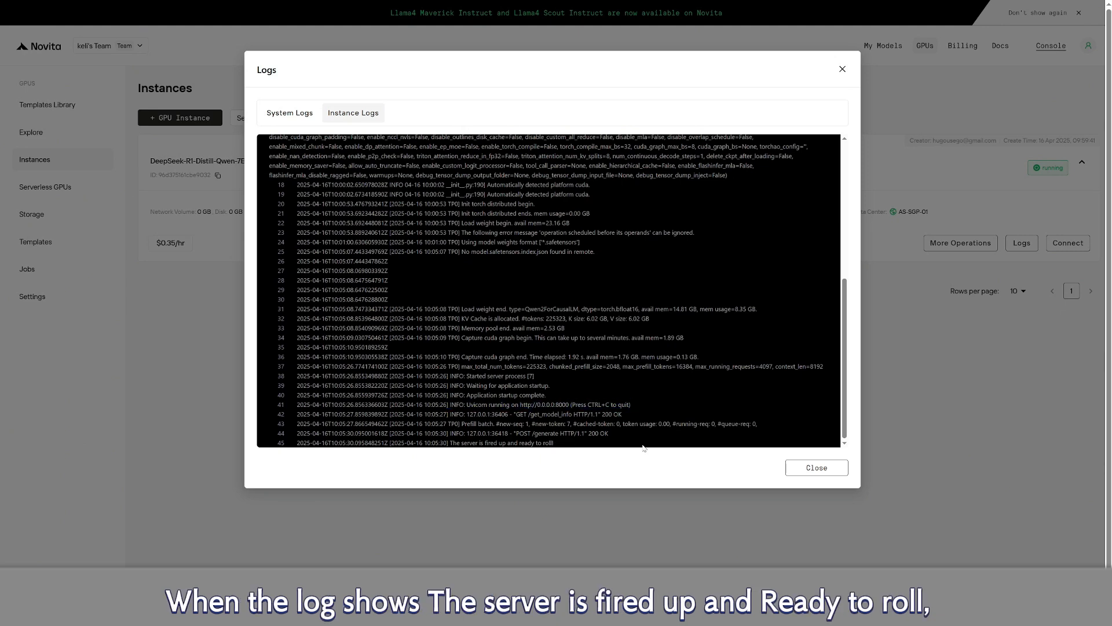
click(808, 469)
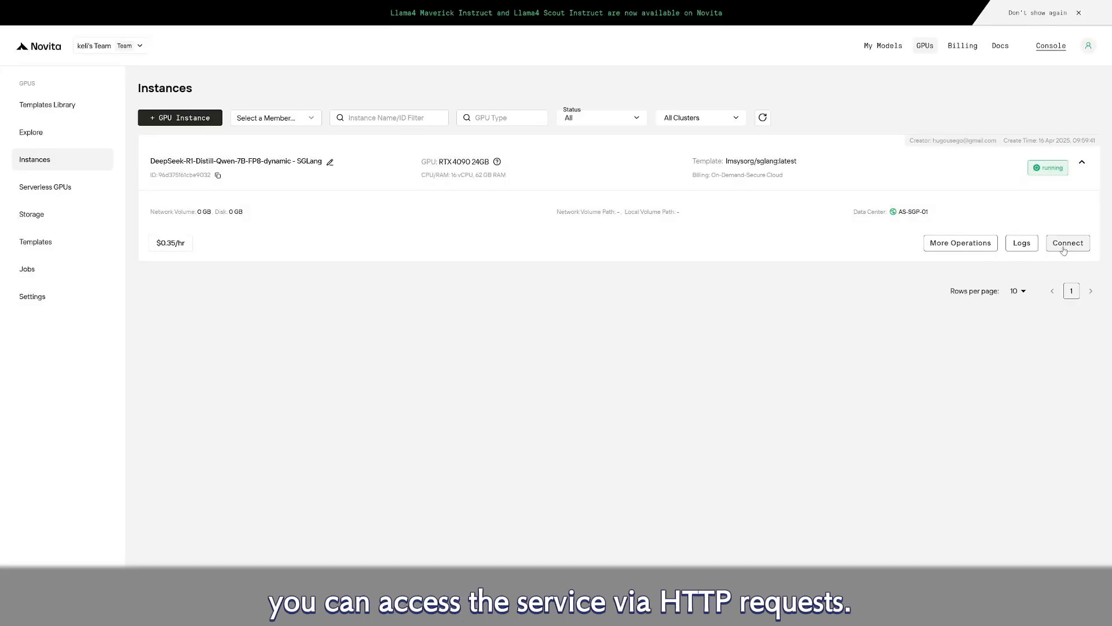
Open the running instance's connection options and connect to its HTTP service on port 8000.
click(1064, 247)
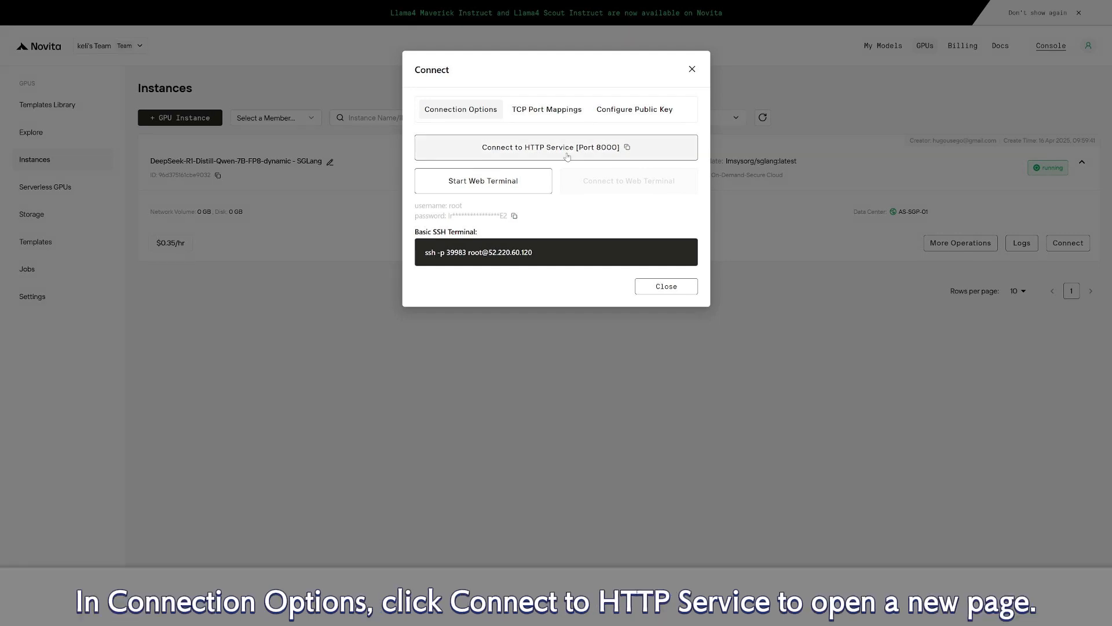
click(566, 148)
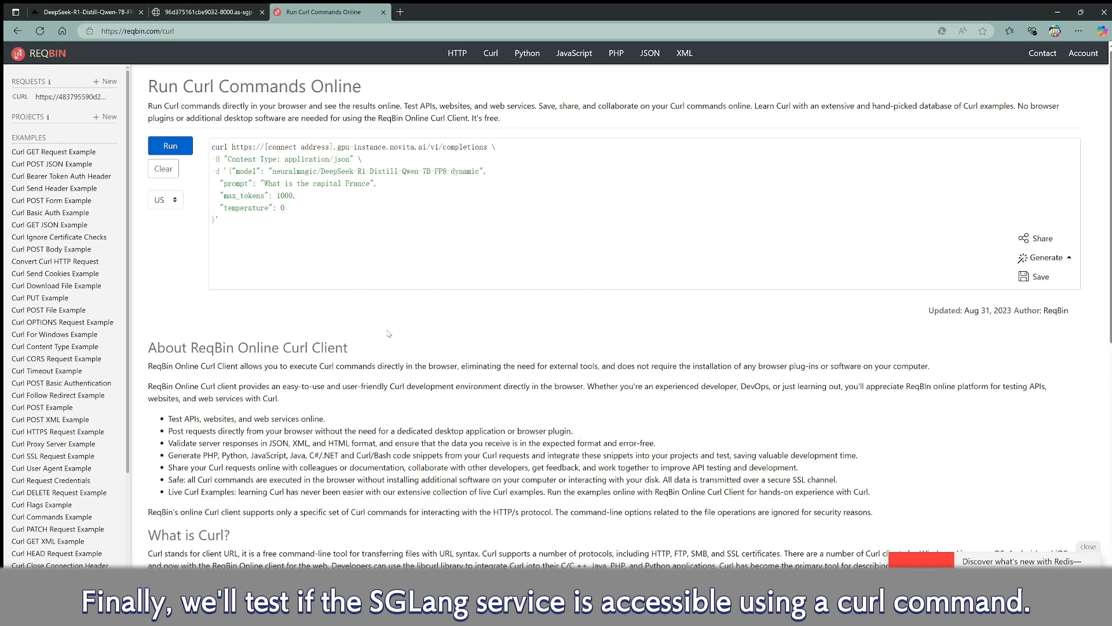
In ReqBin's curl client, replace the [connect address] placeholder in the completions request with 96d375161cbe9032-8000.as-sgp-1 and run the command.
drag(212, 147, 291, 237)
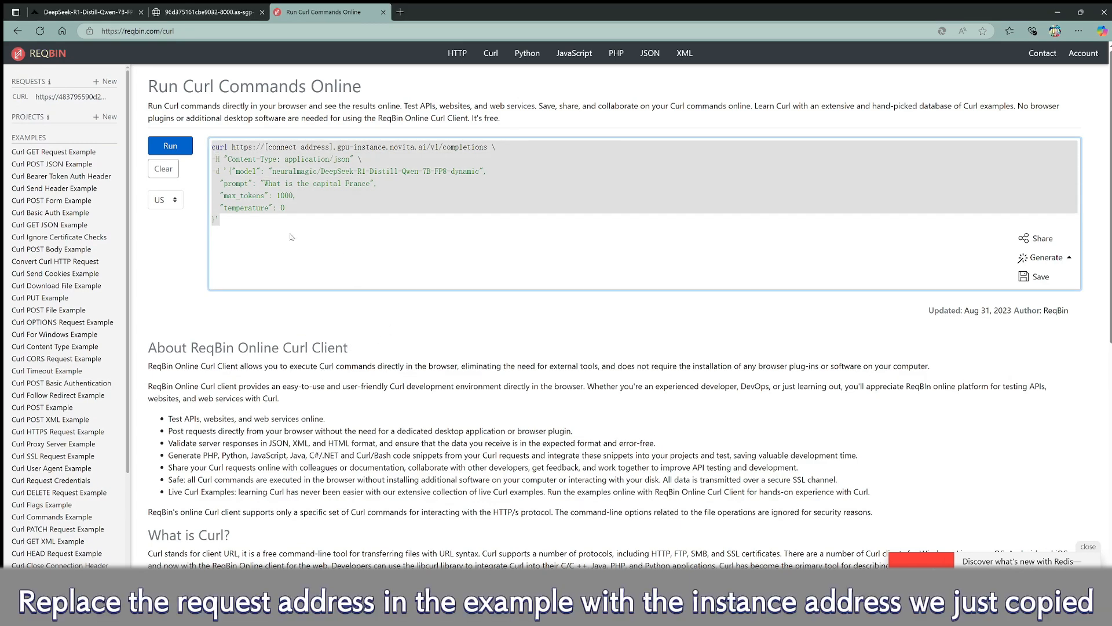
drag(266, 146, 336, 147)
text(96d375161cbe9032-8000.as-sgp-1)
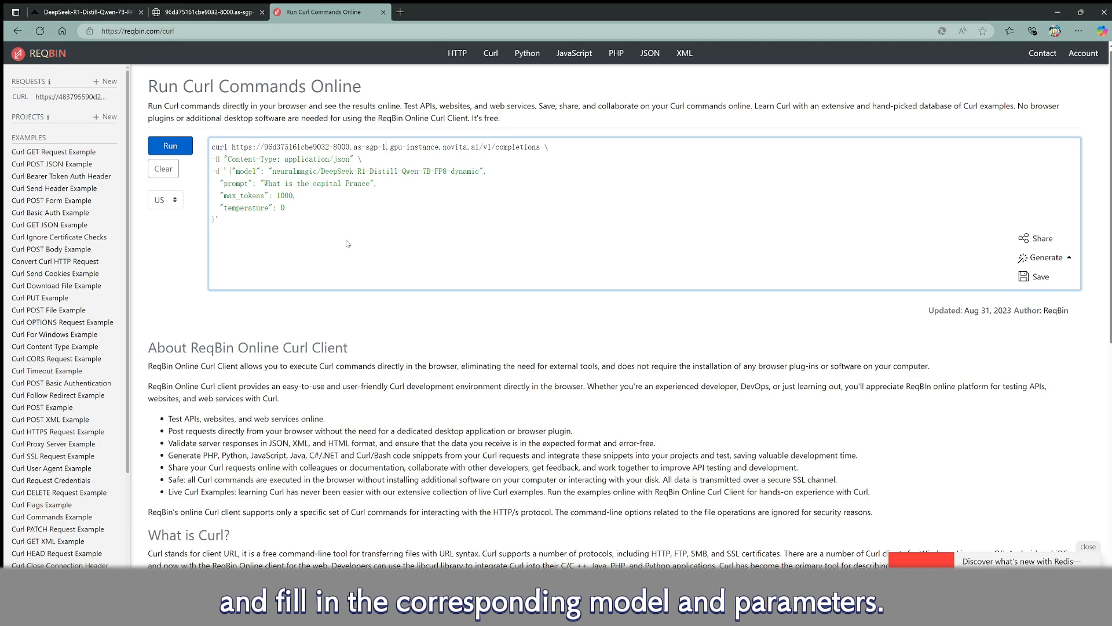
click(173, 148)
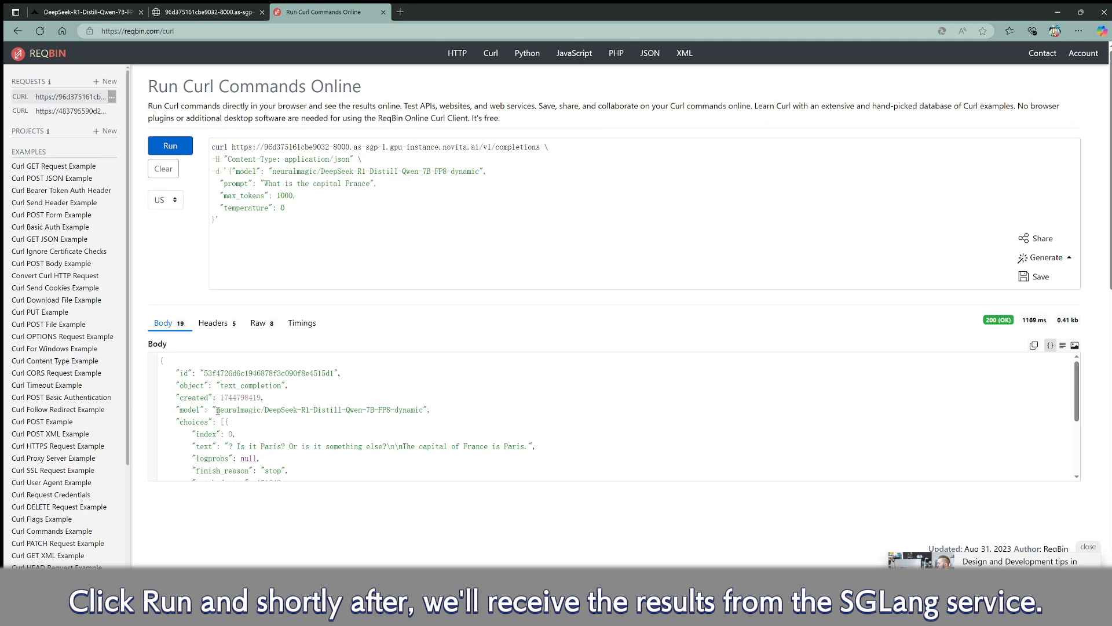
Examine the response body returned by the SGLang service, including the completion text and token usage.
scroll(227, 432, down, 1)
drag(191, 395, 532, 397)
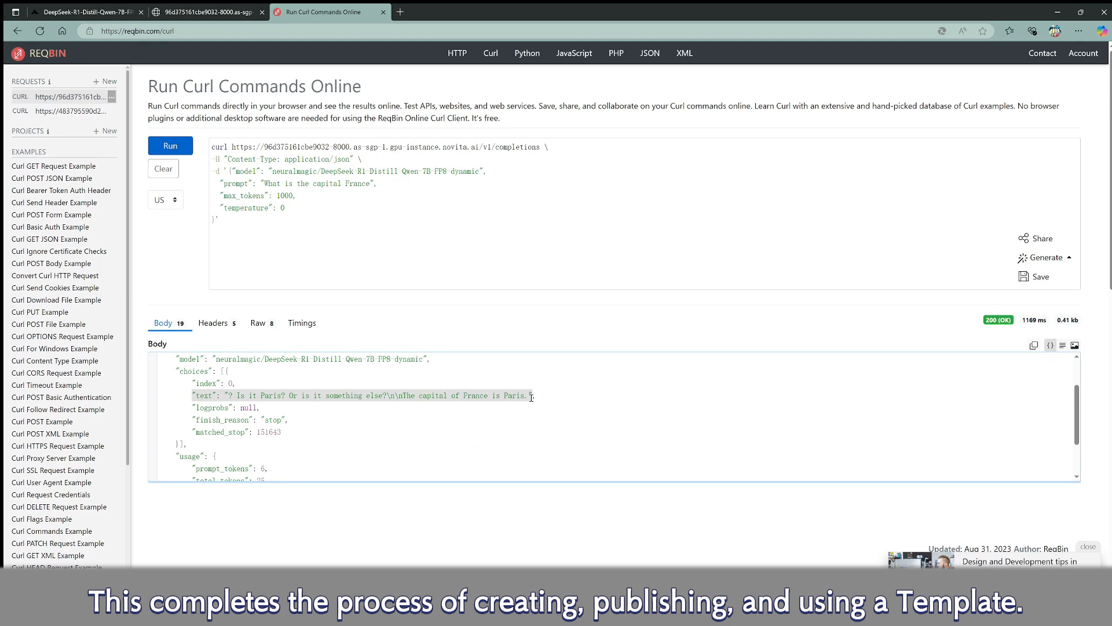
click(477, 418)
scroll(433, 428, down, 2)
scroll(433, 428, up, 2)
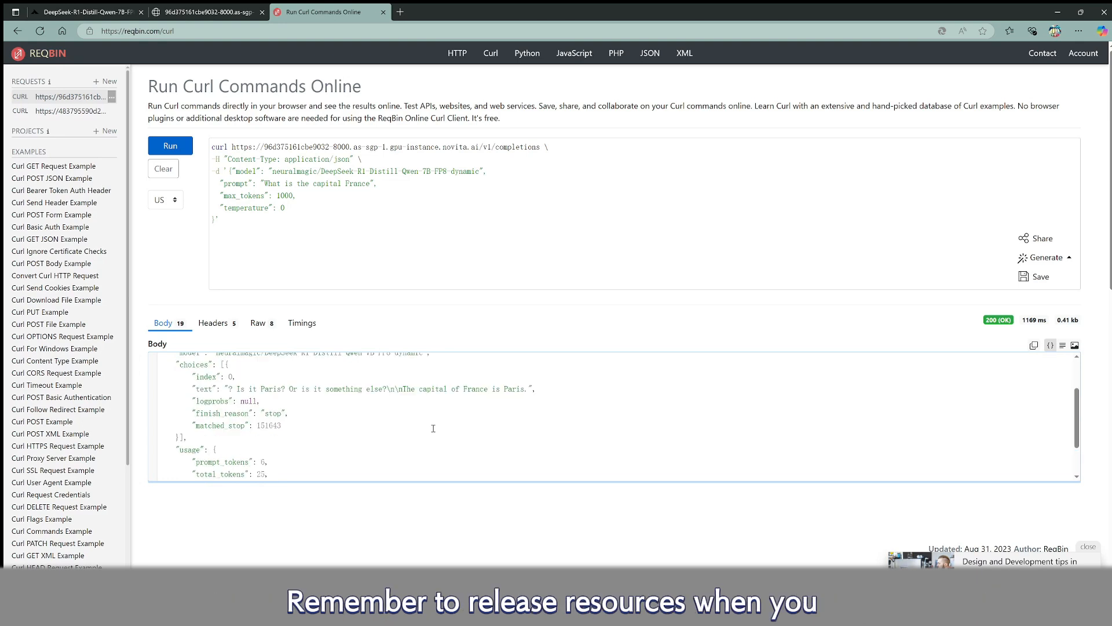
scroll(433, 428, up, 2)
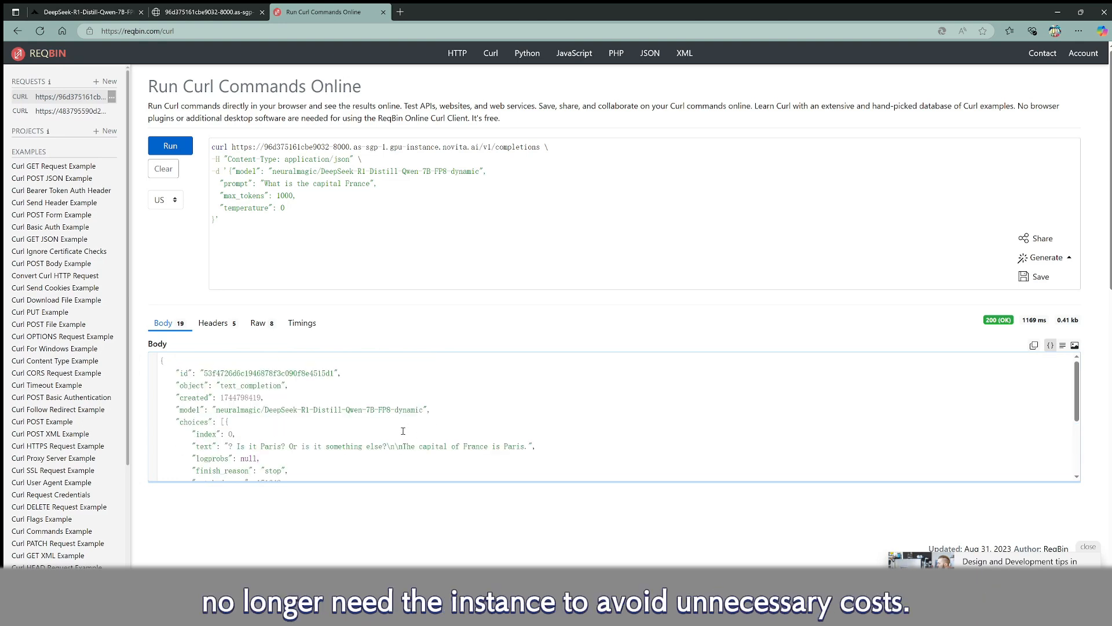